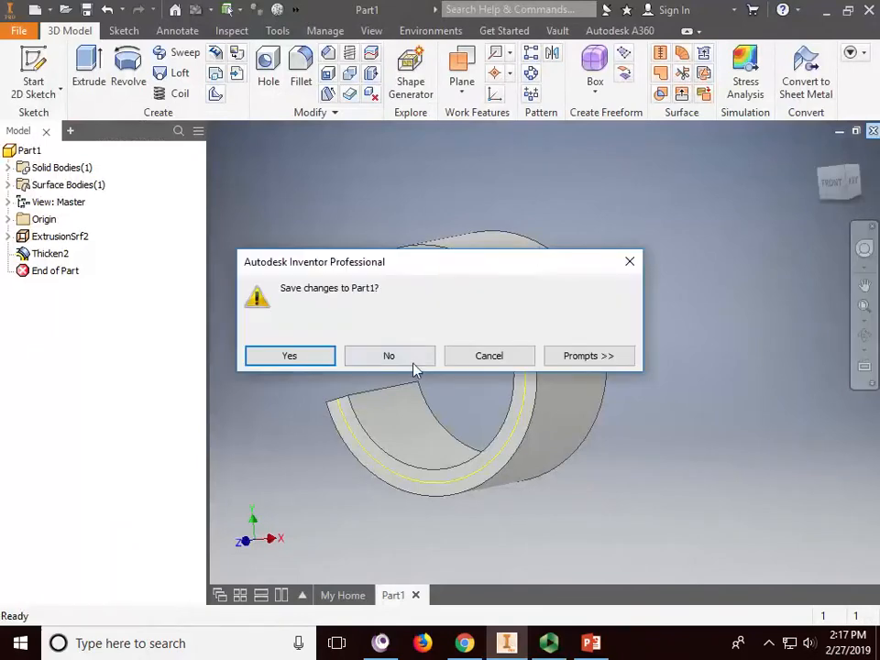
Step: Close the open part without saving its changes and create a new standard part file
left_click(395, 357)
left_click(18, 31)
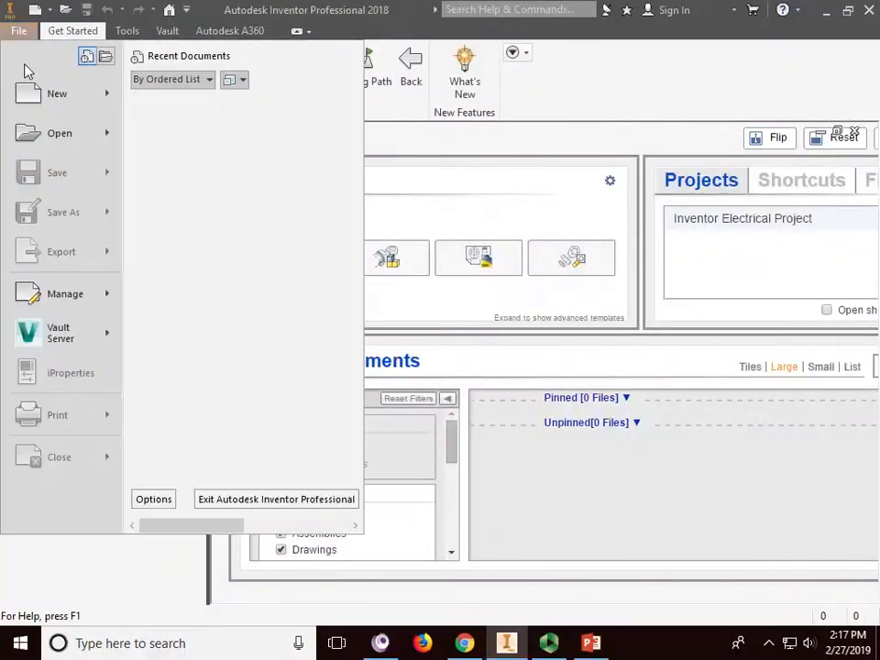
left_click(38, 96)
double_click(494, 192)
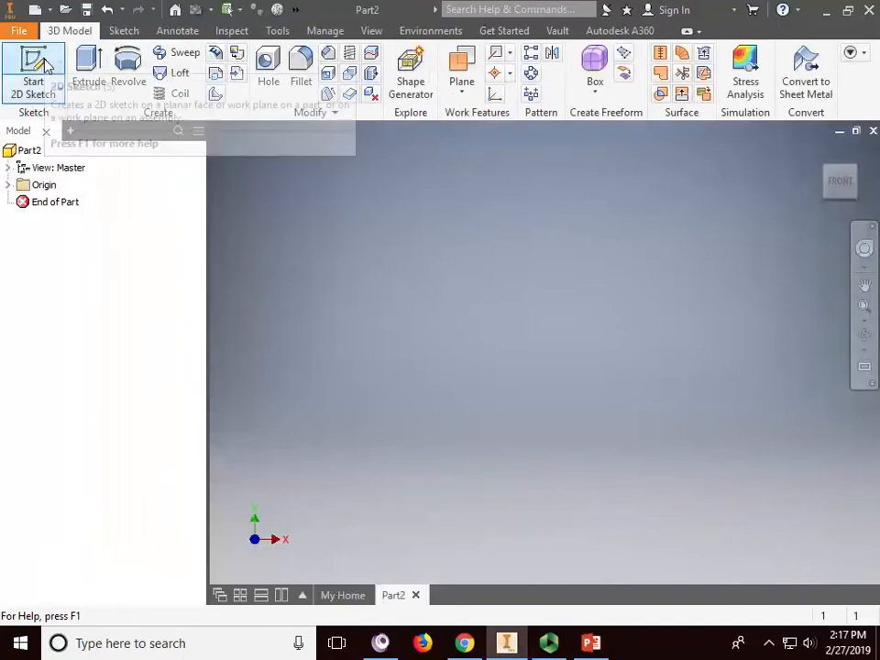
Step: Sketch a two-point rectangle enclosing the origin on the XY plane and finish the sketch
left_click(38, 66)
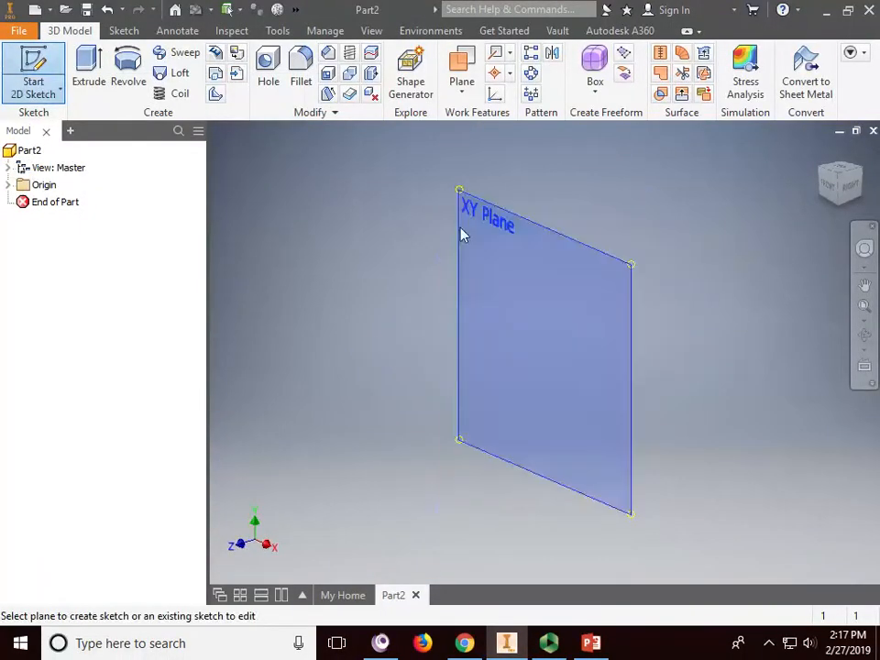
left_click(466, 233)
left_click(218, 81)
left_click(364, 261)
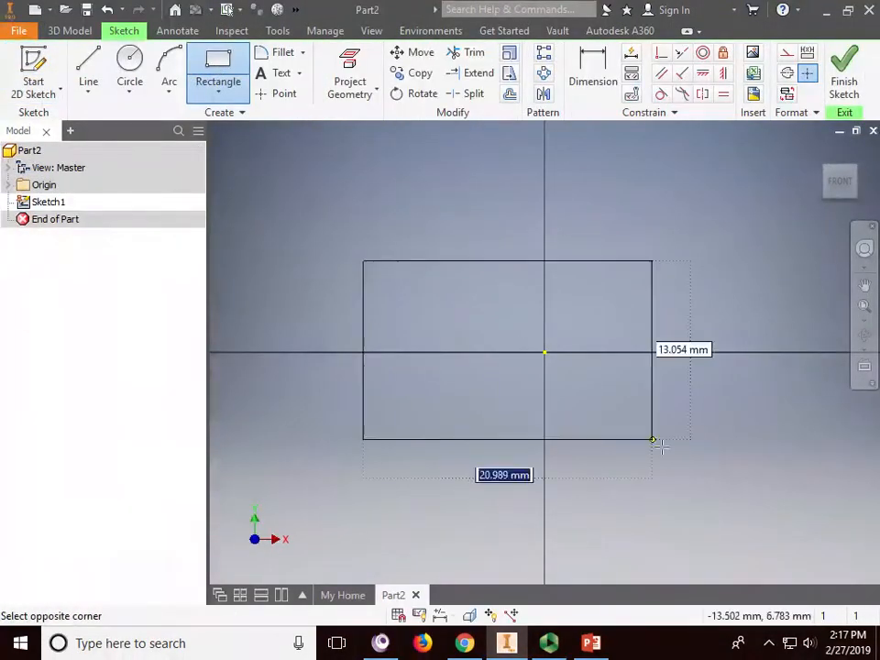
left_click(676, 451)
left_click(847, 66)
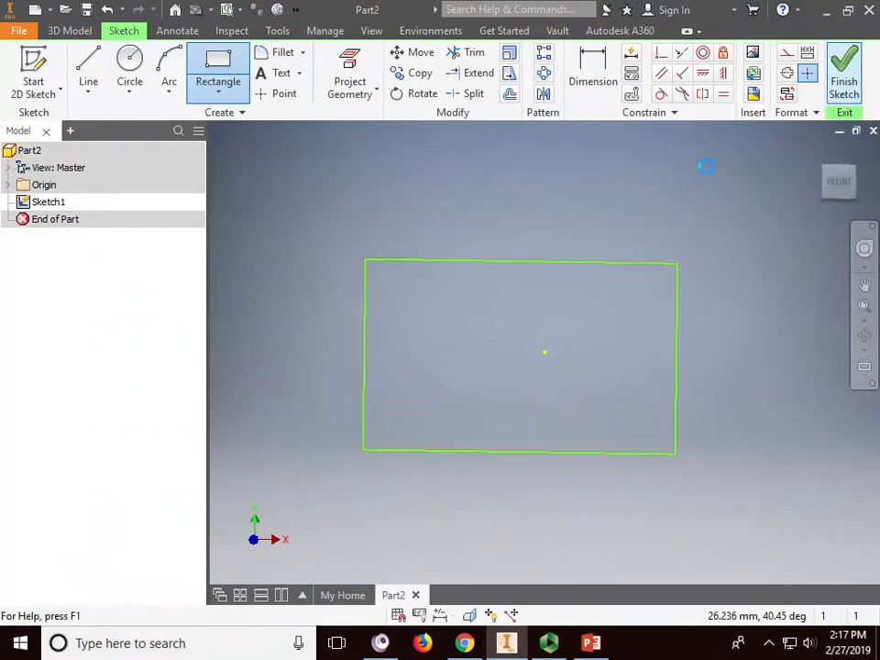
Step: Extrude the rectangle 10 mm into a solid block
left_click(89, 72)
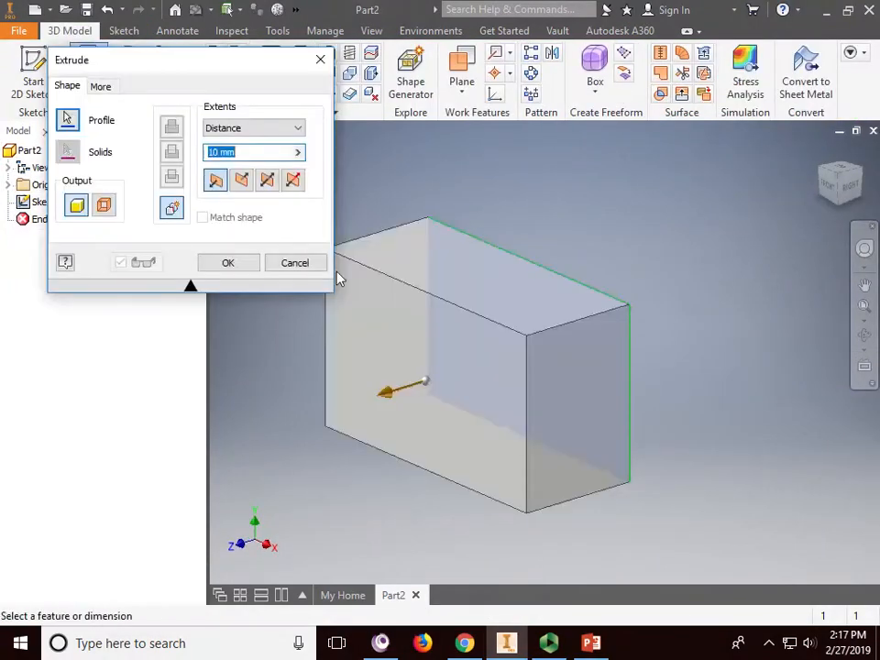
left_click(230, 263)
middle_click_drag(507, 302, 548, 294)
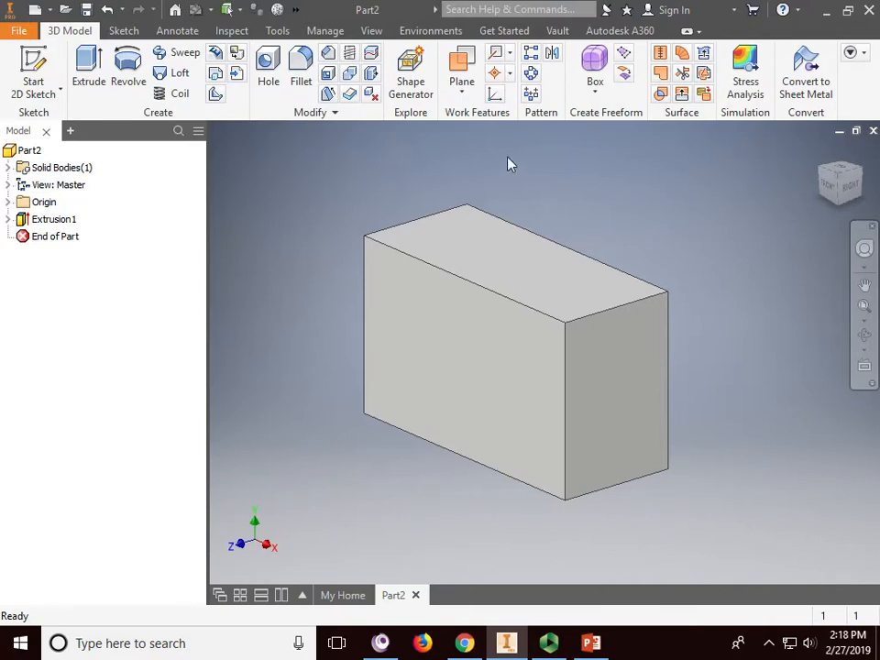
Step: Create a work point with On Vertex, Sketch point, or Midpoint at the block's front upper-right corner
left_click(509, 73)
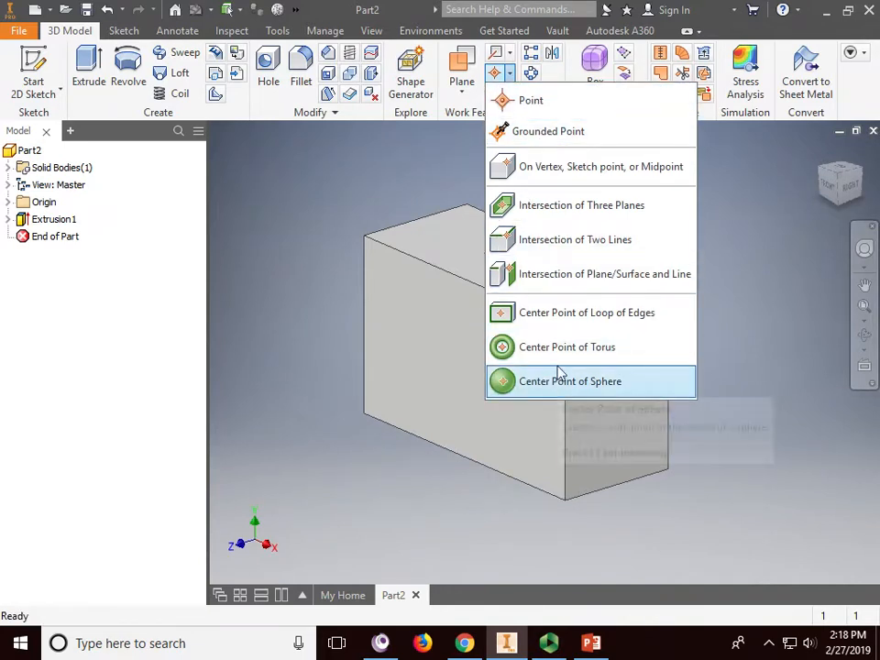
left_click(541, 174)
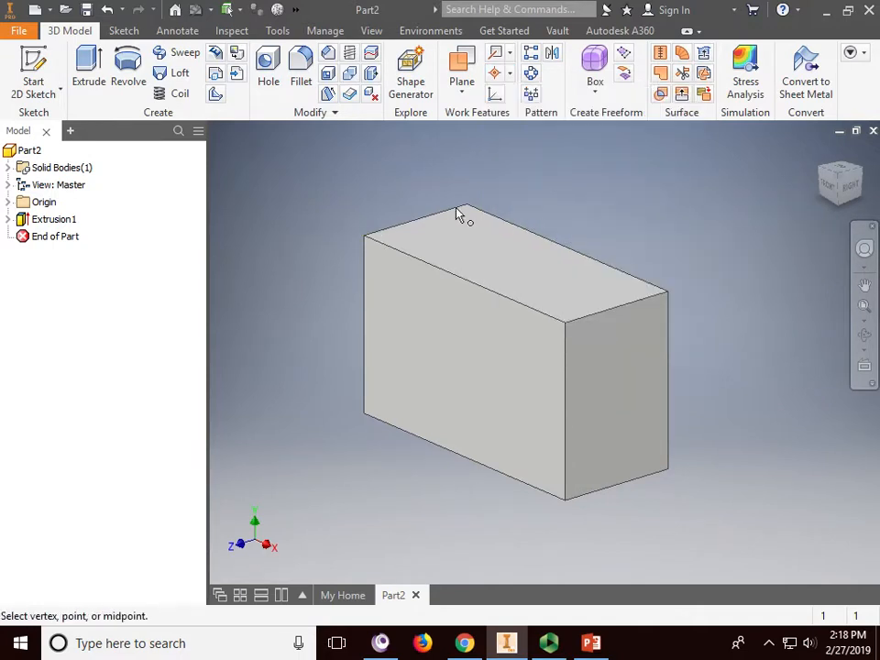
left_click(567, 324)
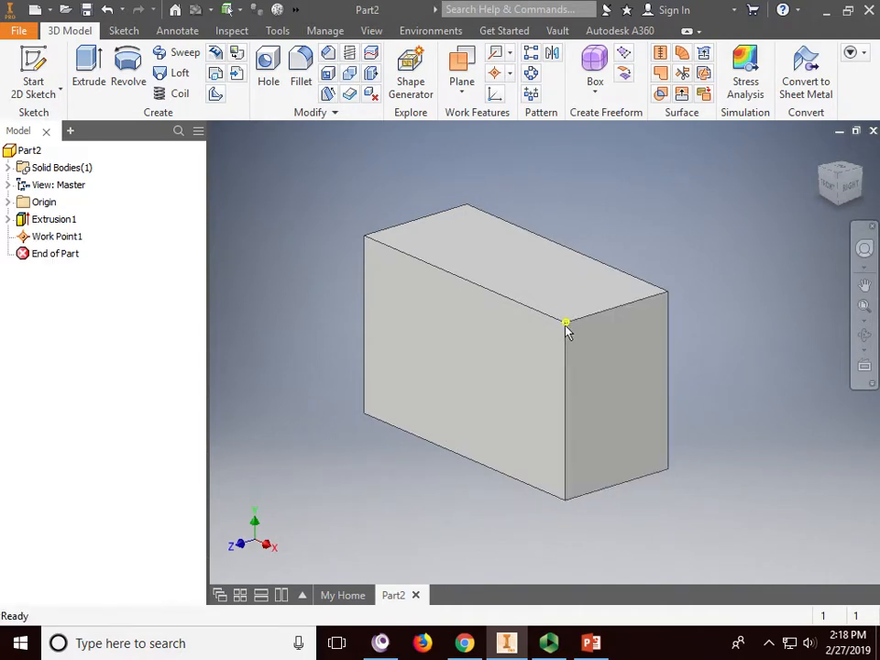
scroll(567, 325, "up", 5)
scroll(566, 325, "down", 4)
scroll(566, 325, "down", 3)
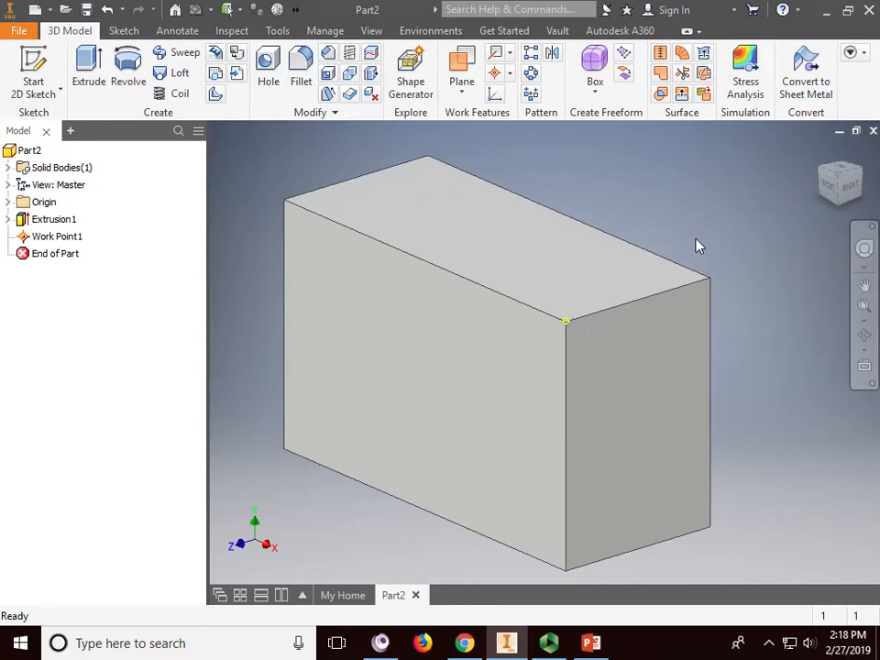
scroll(697, 246, "up", 3)
middle_click_drag(702, 239, 656, 265)
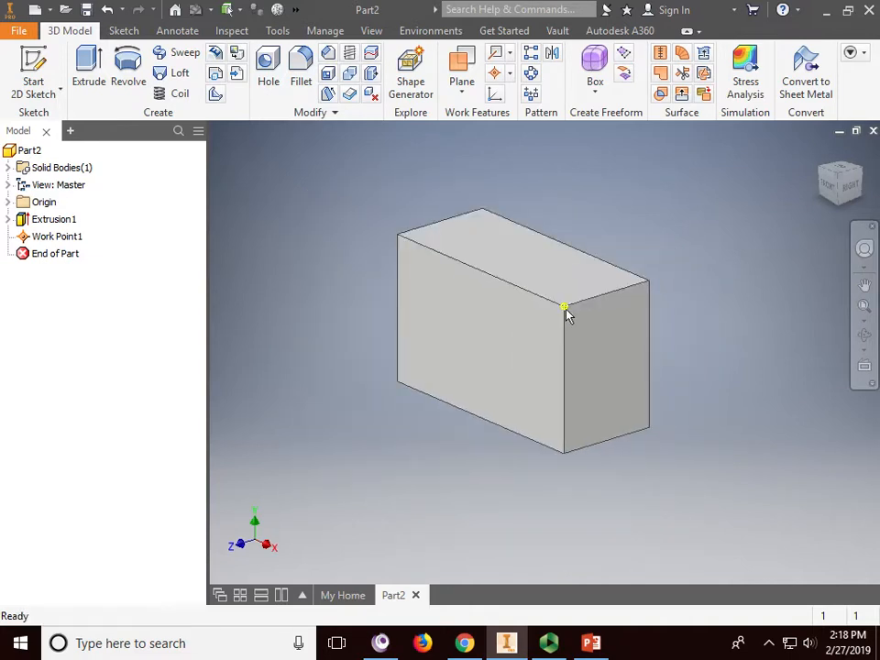
mouse_move(566, 314)
Step: Create a work point at the intersection of three planes, using the block's top, left and front faces
left_click(510, 75)
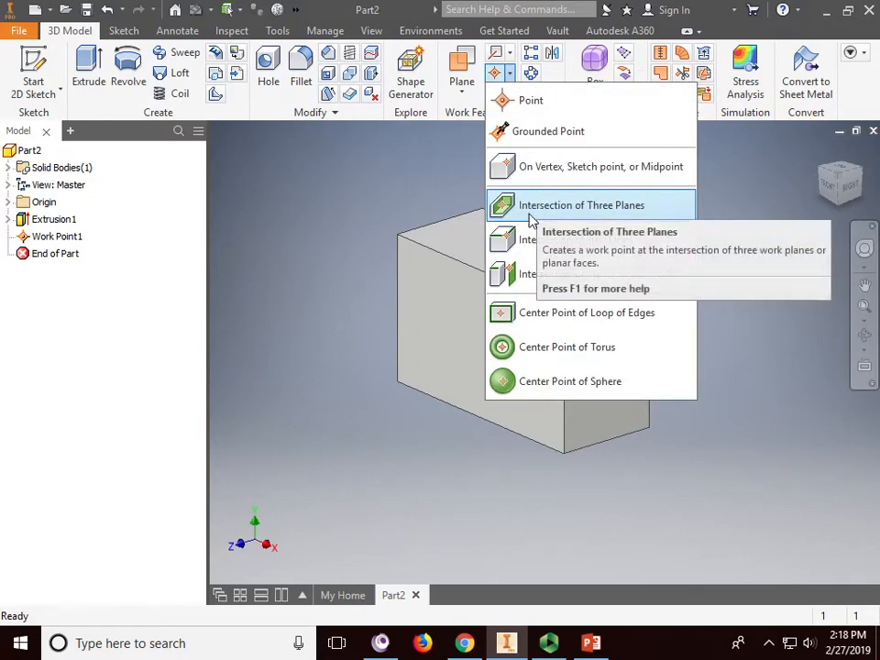
left_click(614, 207)
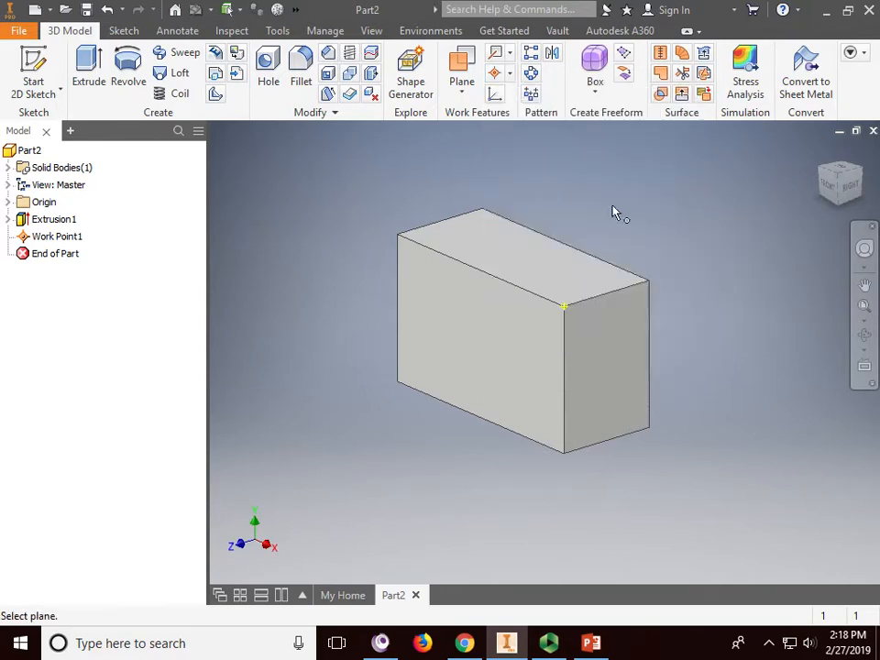
left_click(486, 249)
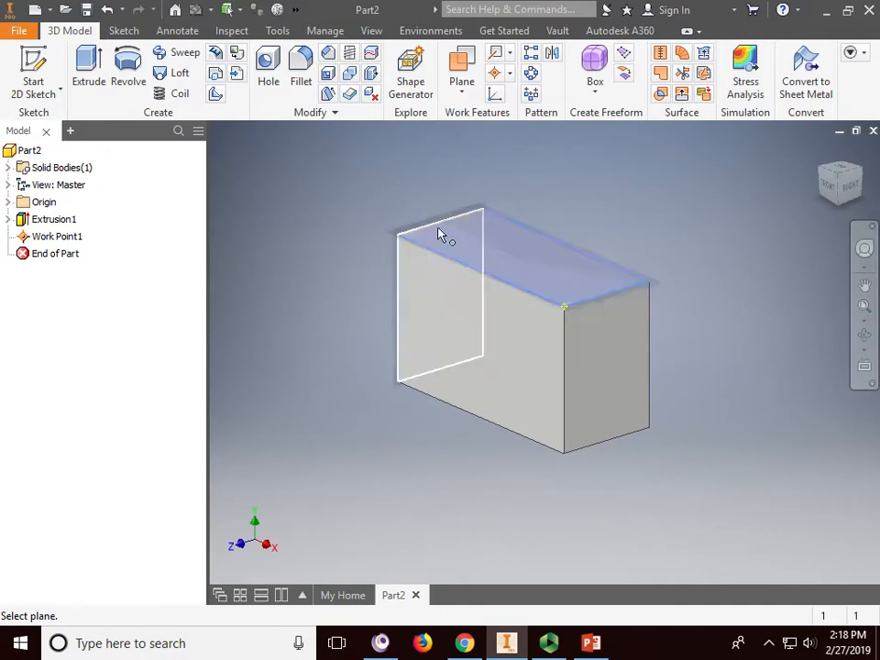
left_click(402, 261)
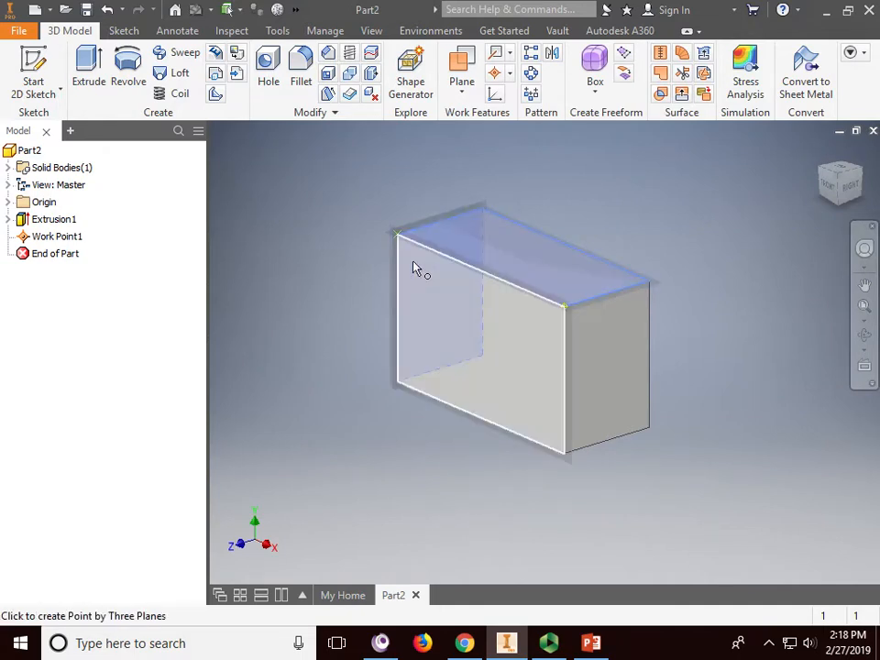
left_click(555, 358)
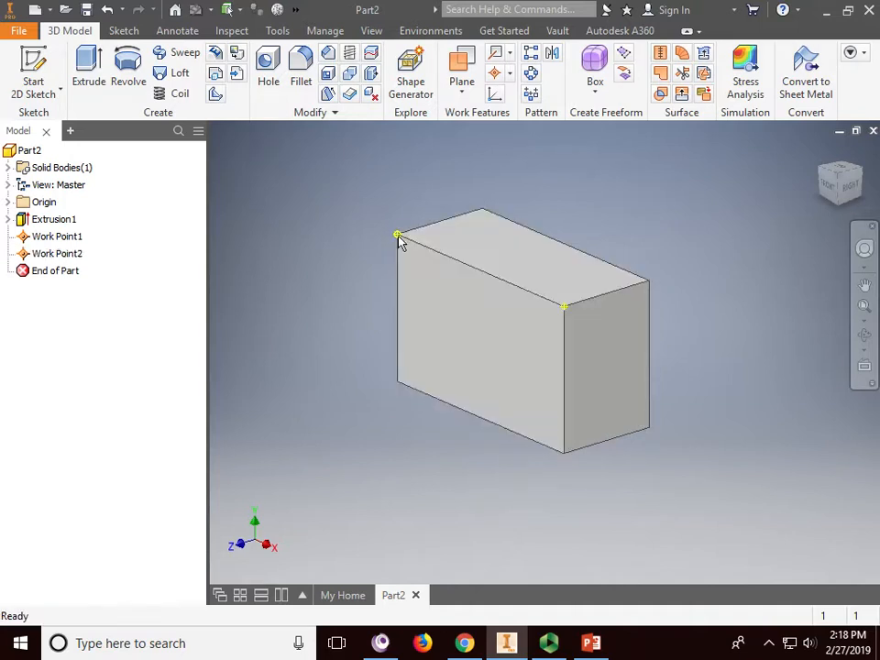
Step: Create a work point at the intersection of two lines, using the front face's left vertical edge and bottom edge
left_click(510, 73)
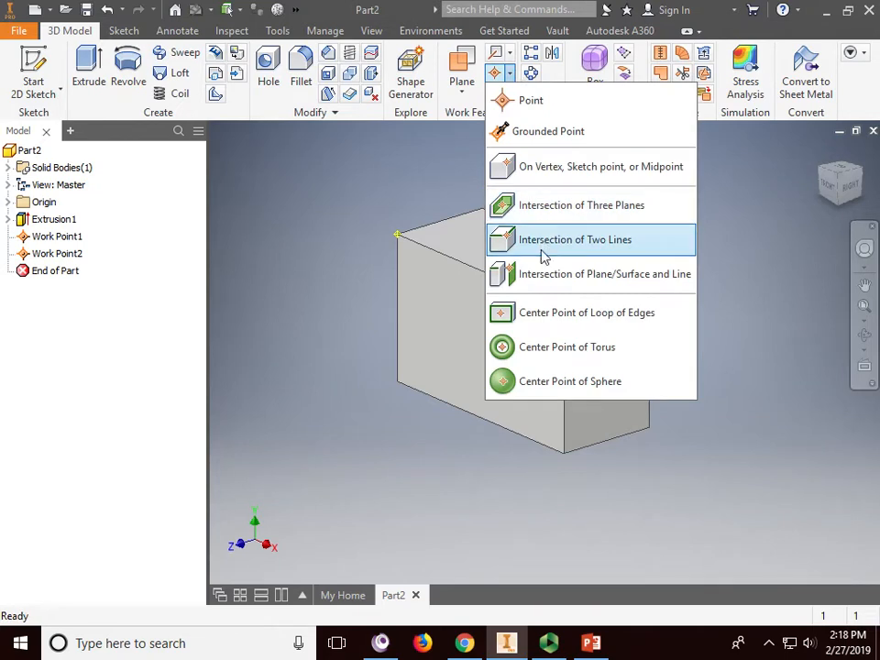
left_click(616, 248)
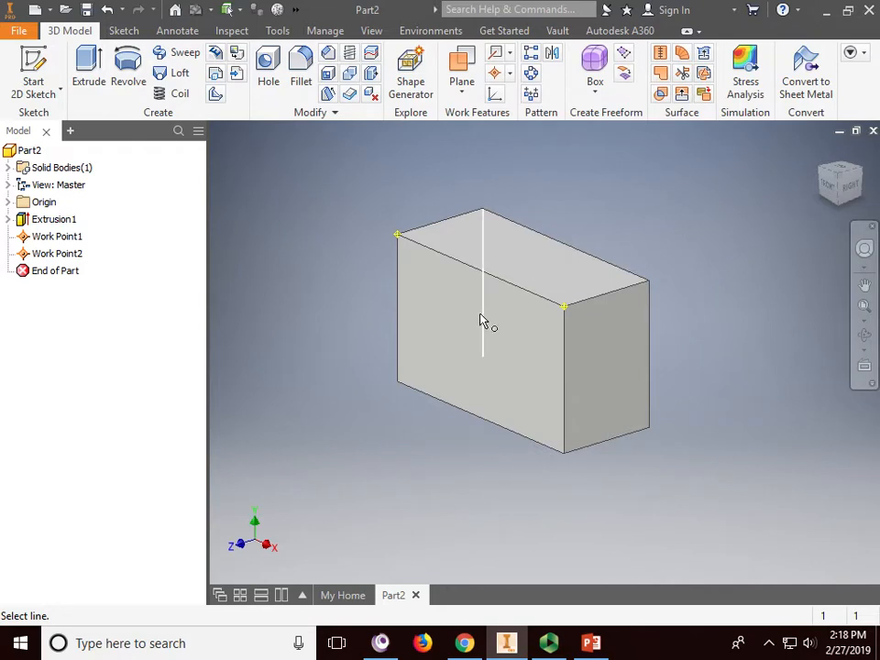
left_click(399, 328)
left_click(398, 386)
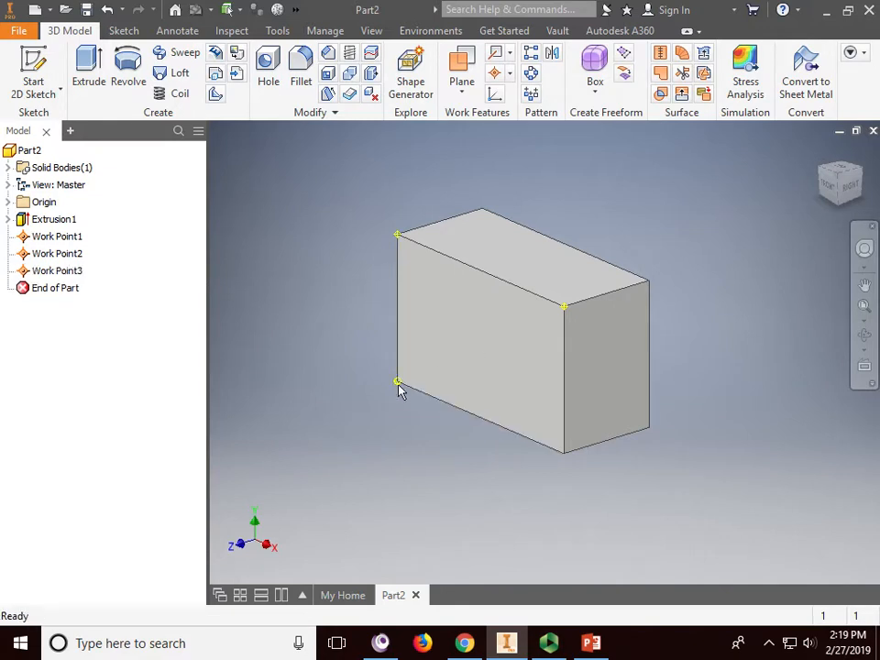
Step: Create a work point where the block's right face intersects the rear edge of its top face
left_click(510, 76)
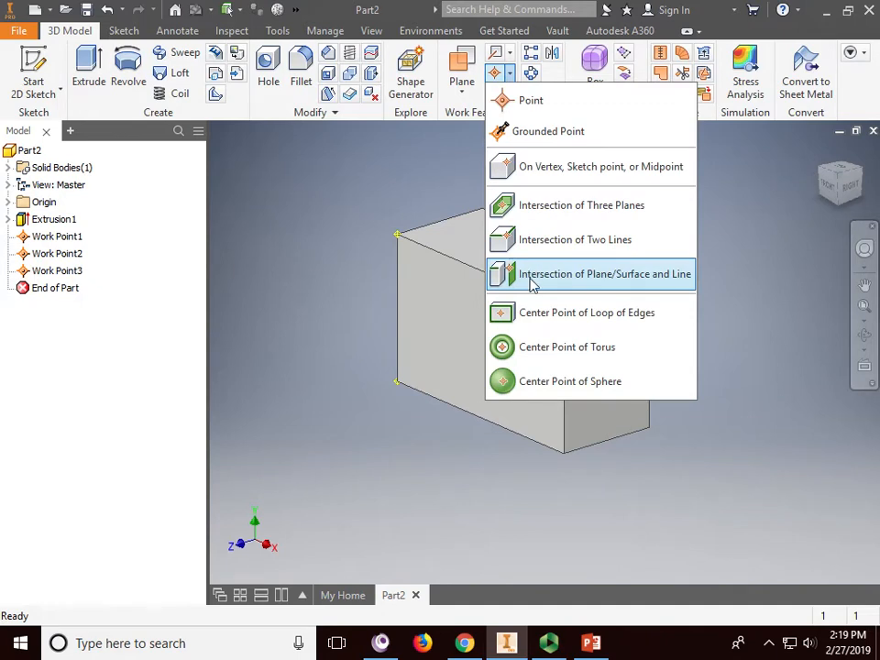
left_click(675, 275)
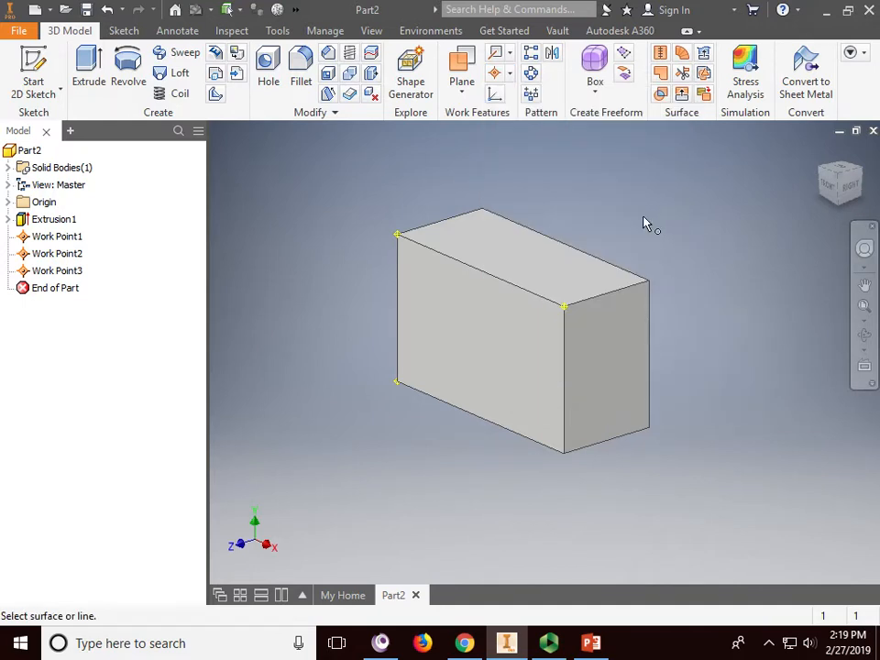
left_click(642, 327)
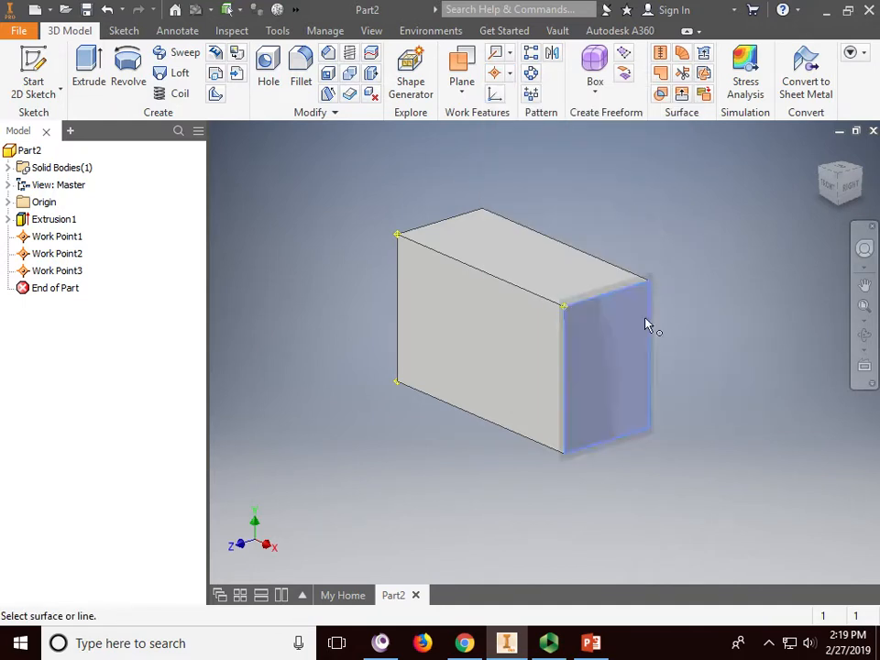
left_click(605, 268)
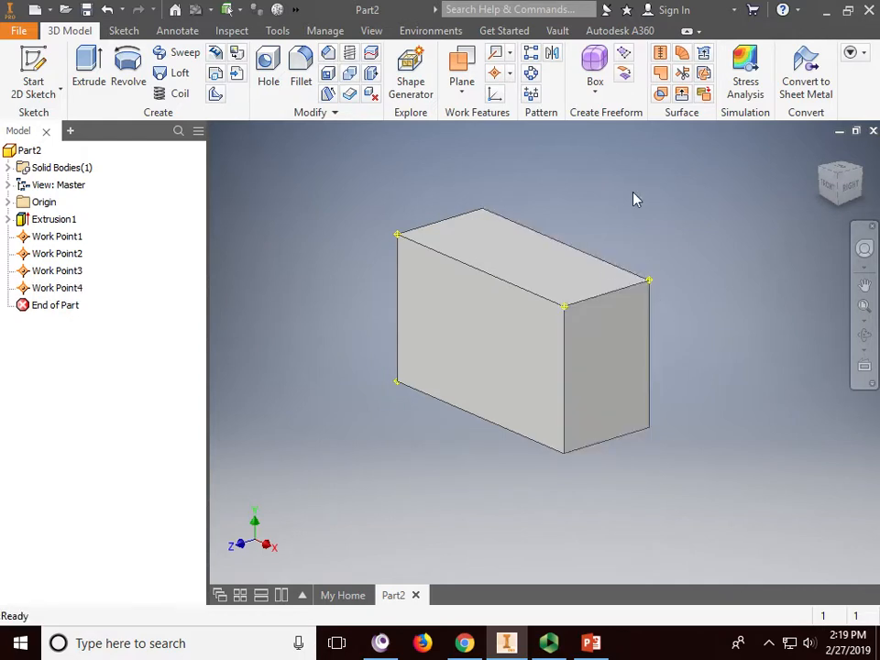
Step: Create a work point at the center of the edge loop around the block's right face
left_click(512, 73)
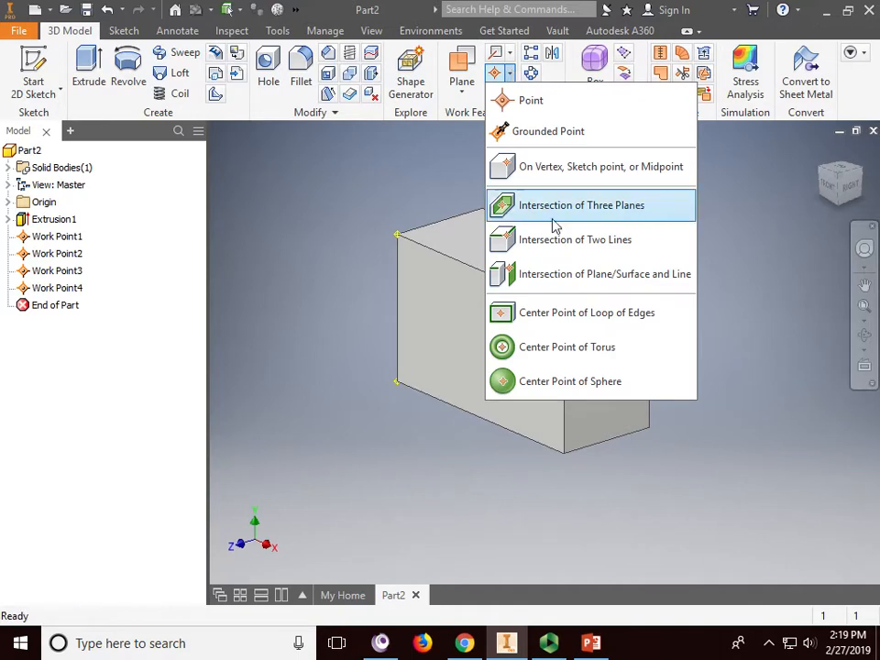
left_click(536, 317)
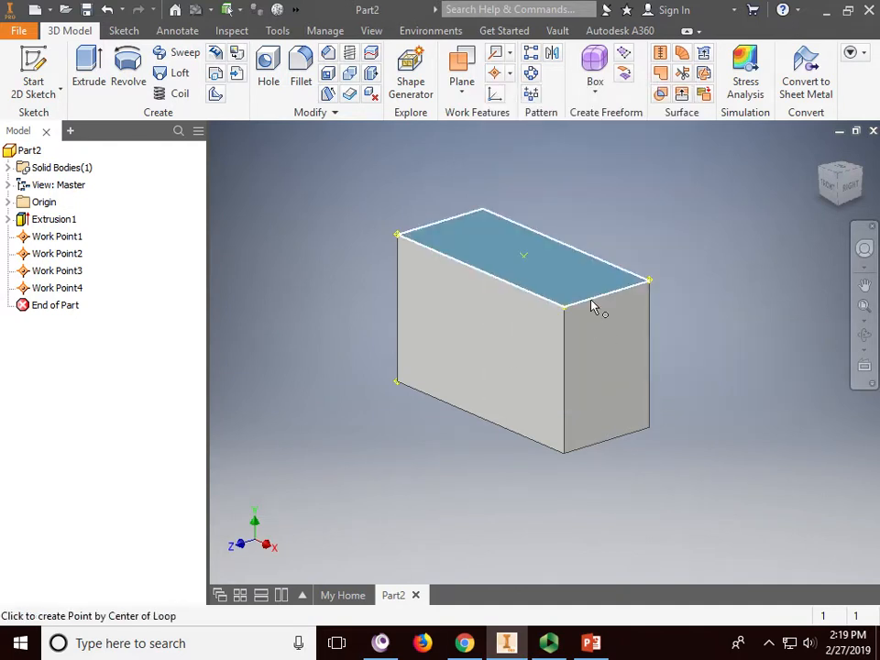
left_click(652, 417)
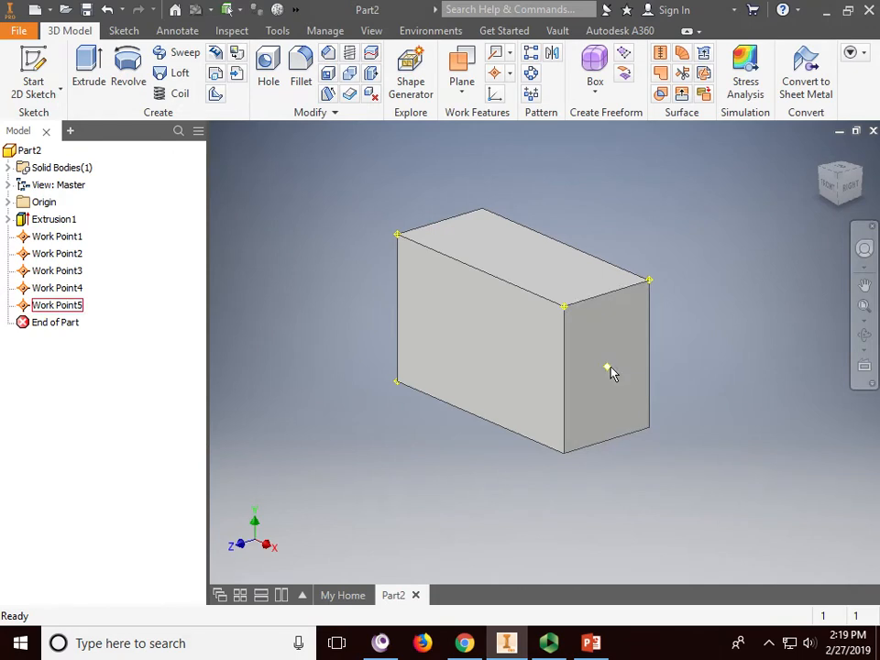
Step: Create a work axis with On Line or Edge along the front face's left vertical edge
left_click(511, 55)
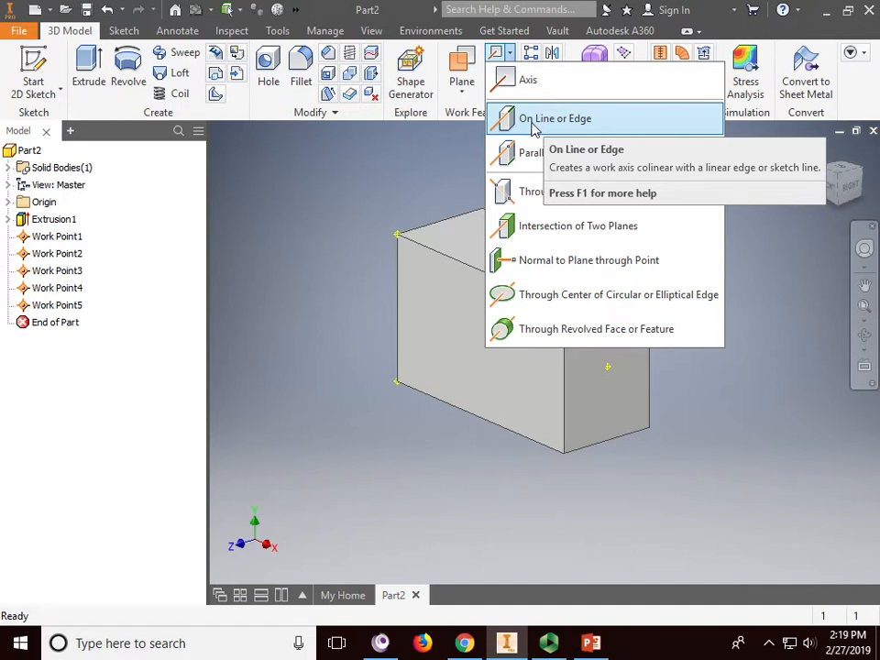
left_click(577, 128)
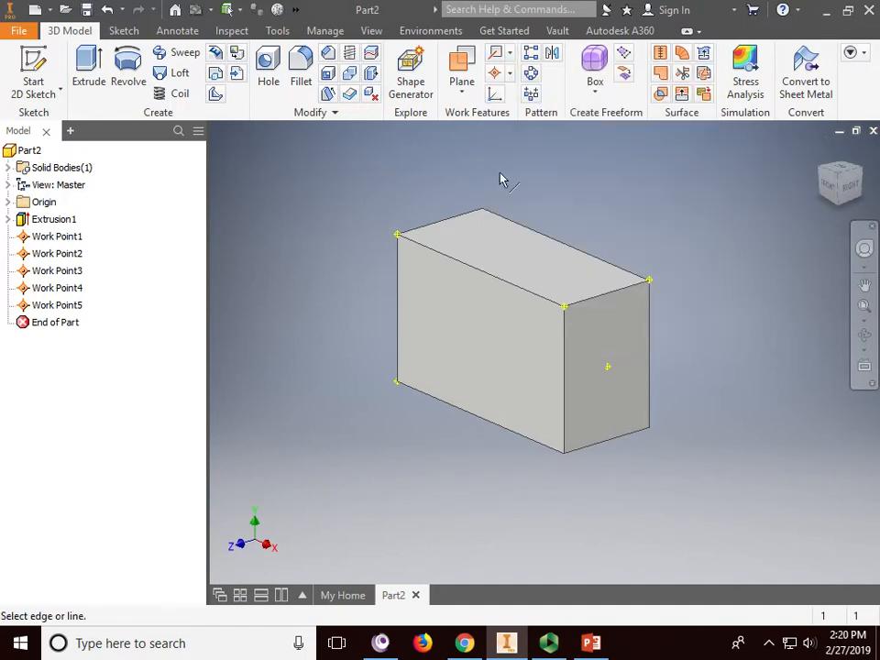
left_click(400, 304)
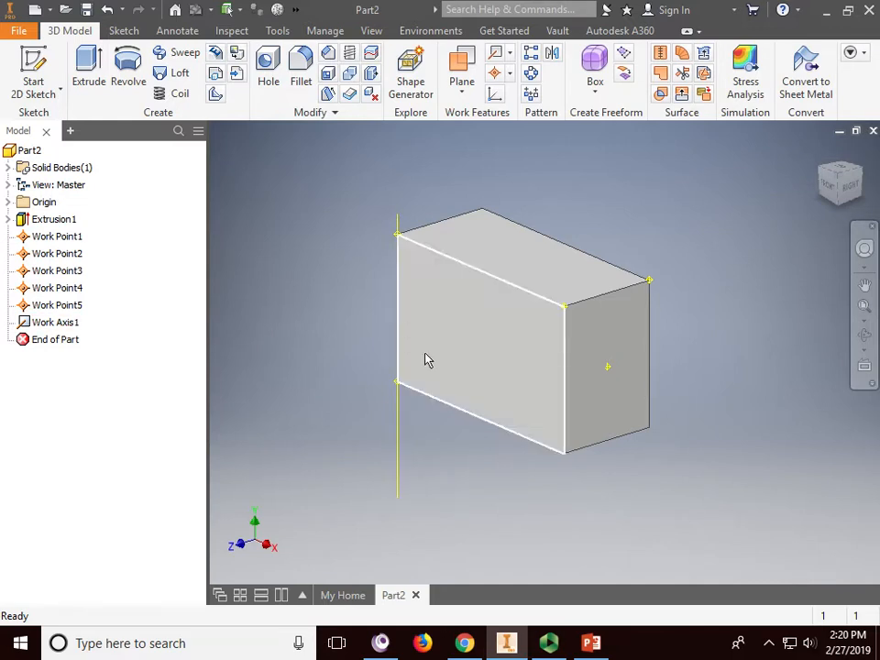
Step: Create a work axis parallel to the front face's top edge, passing through the work point at the right face's center
left_click(510, 53)
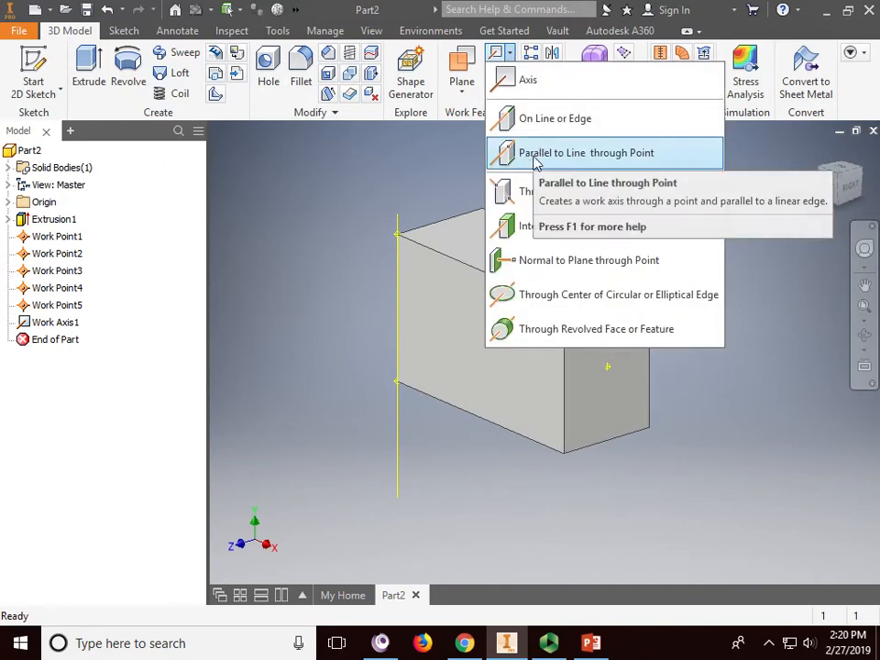
left_click(587, 161)
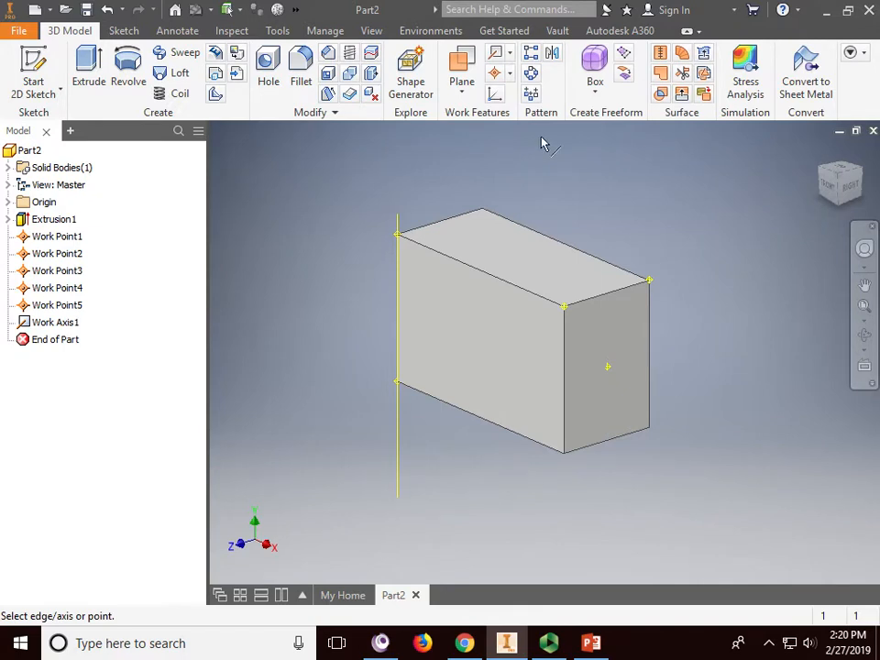
left_click(515, 286)
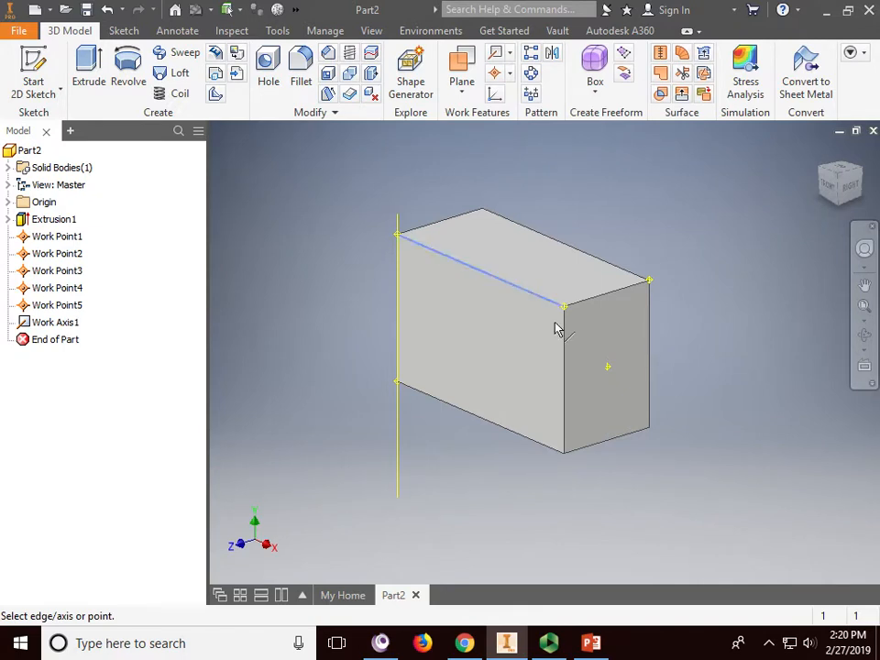
left_click(608, 367)
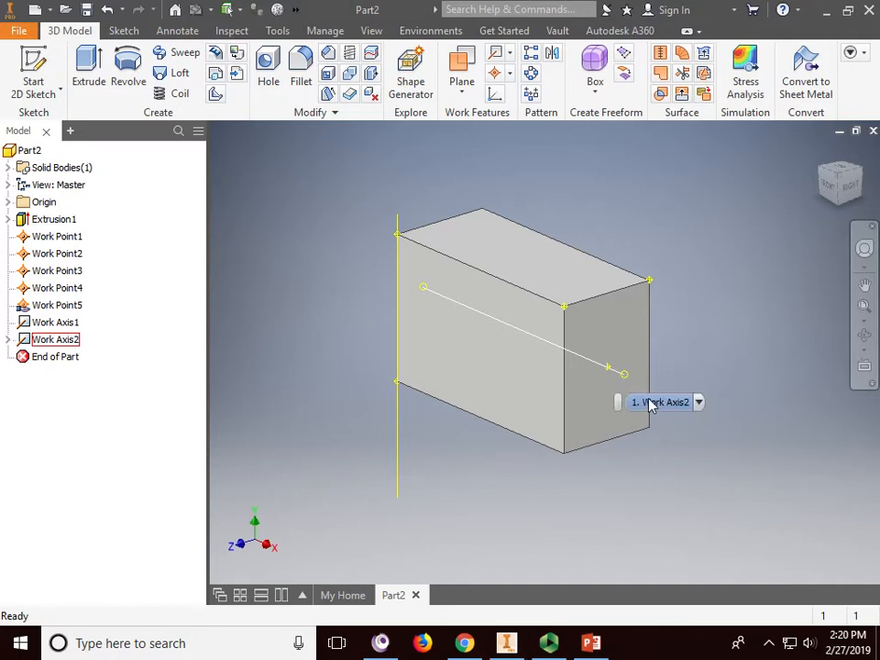
Step: Create a work axis through two points: the right face's center work point and the front upper corner of that face
left_click(510, 54)
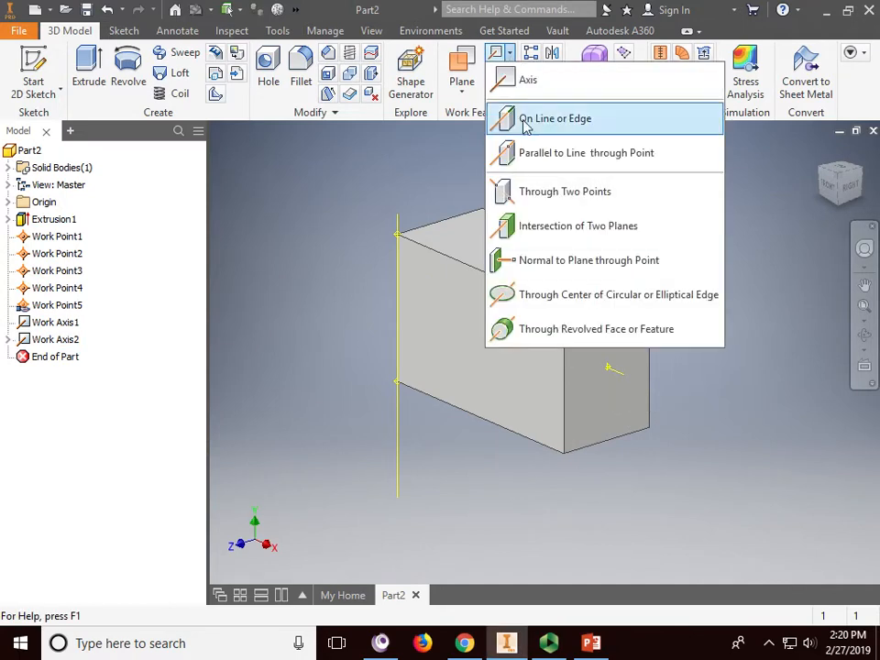
left_click(596, 200)
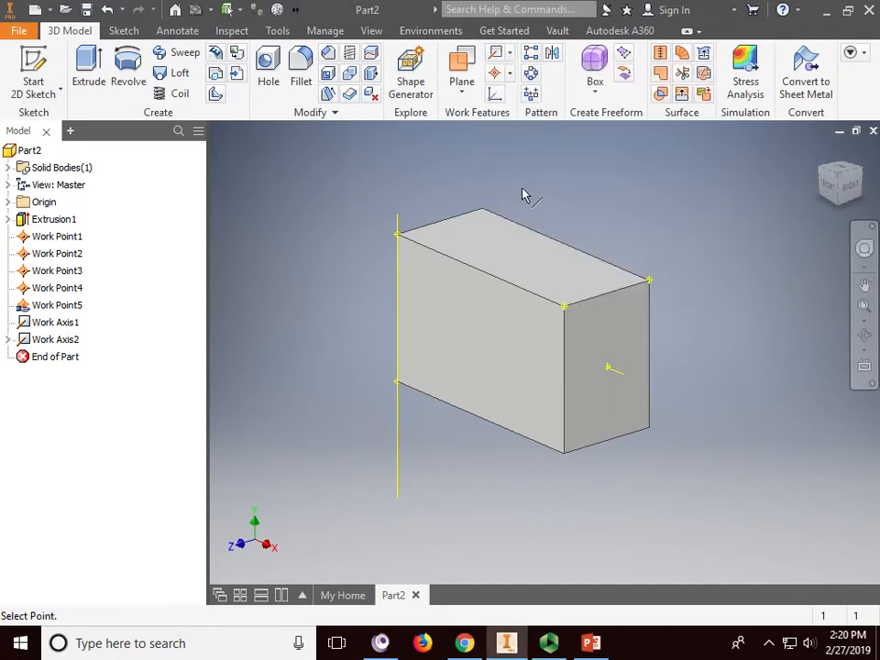
left_click(611, 370)
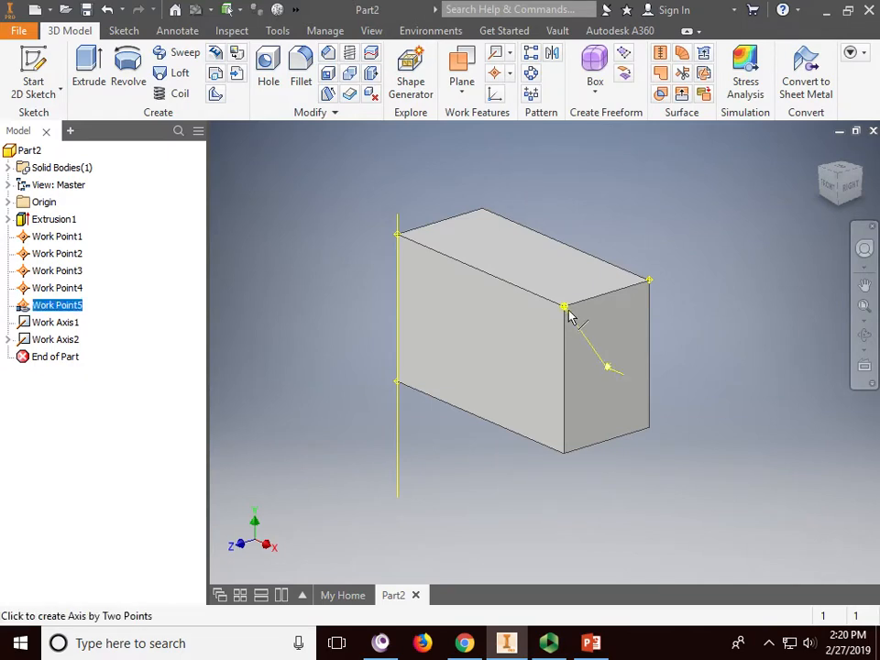
left_click(567, 312)
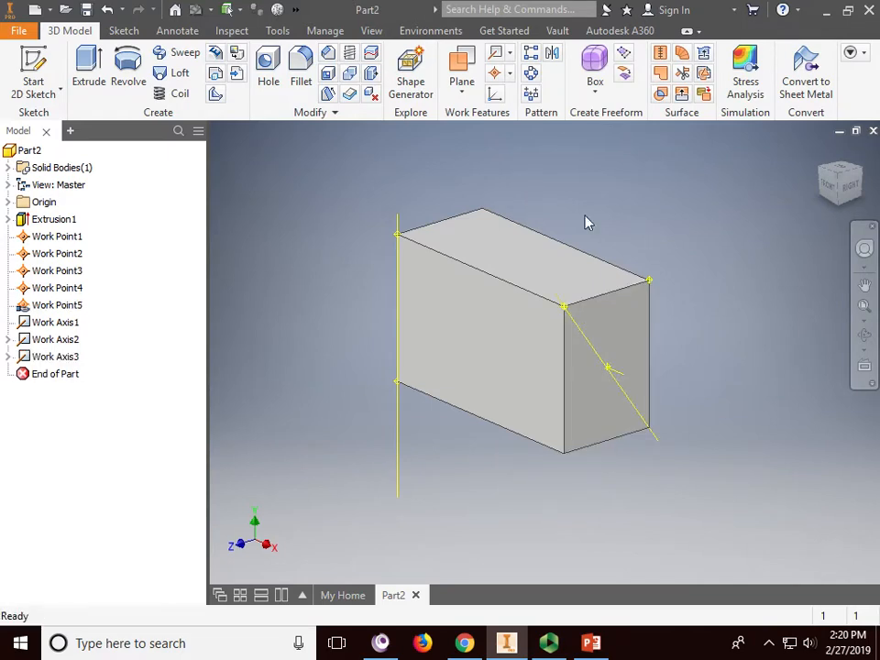
Step: Create a work axis at the intersection of the block's front face and top face
left_click(509, 54)
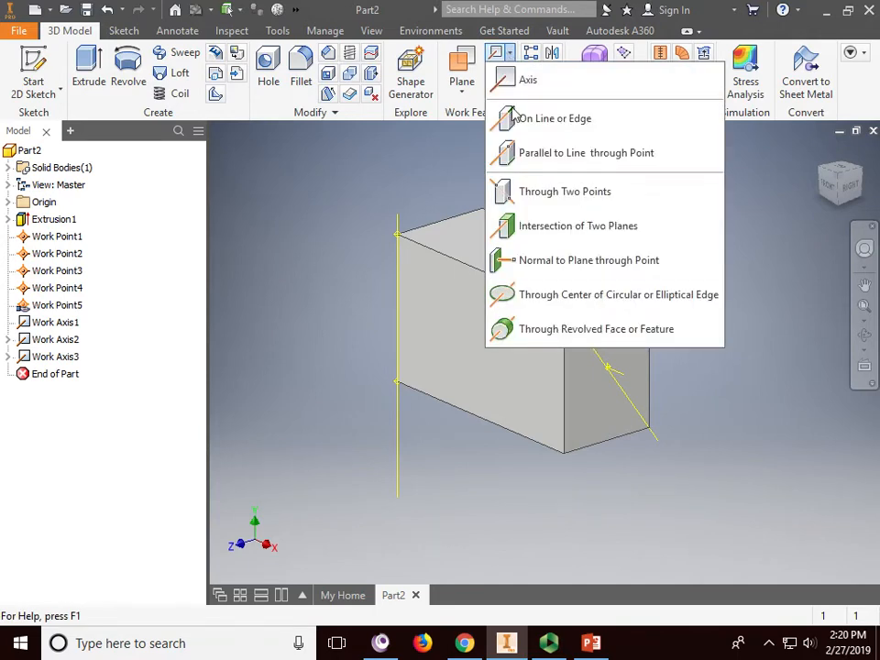
left_click(619, 235)
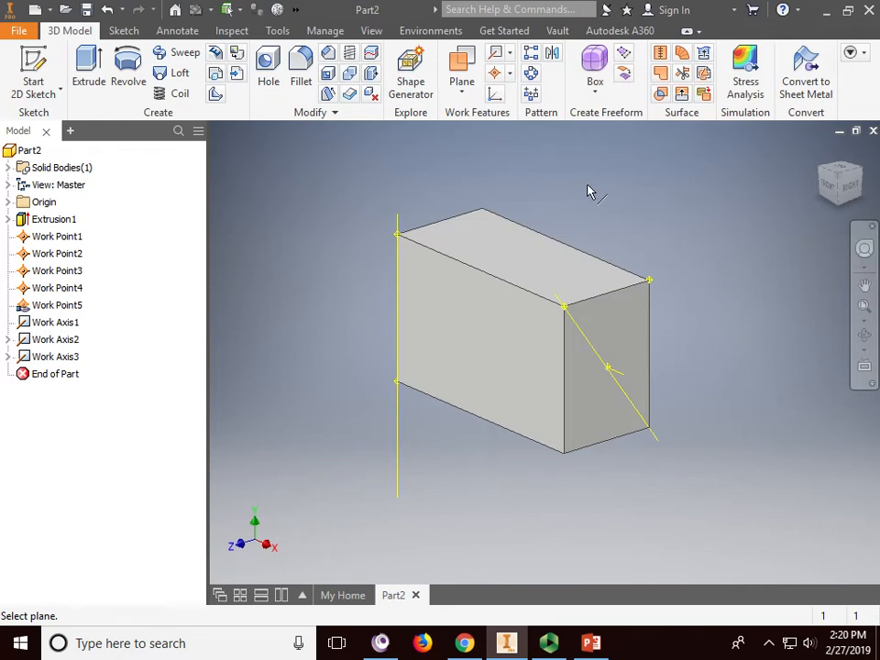
left_click(463, 358)
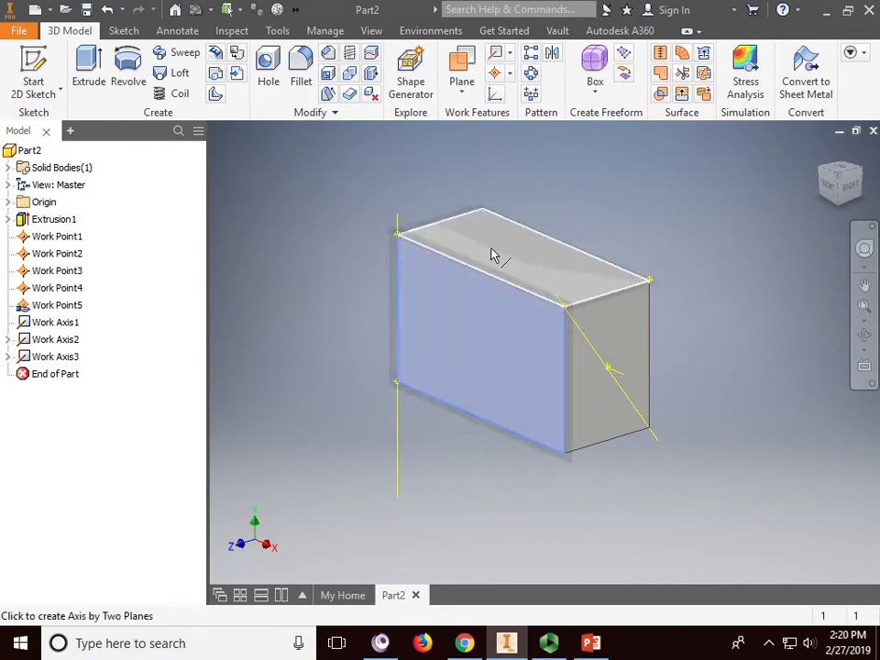
left_click(495, 255)
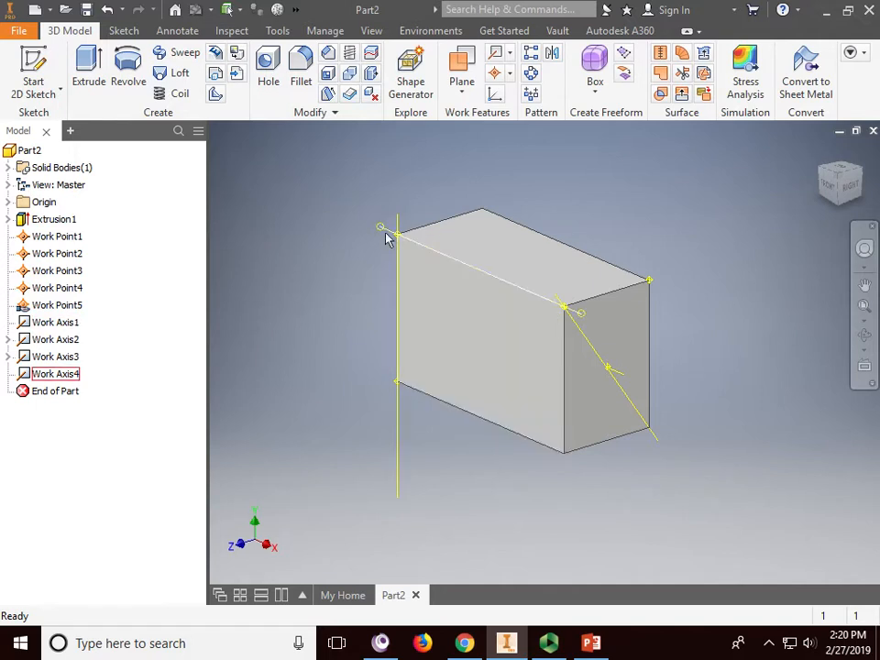
Step: Create a work axis normal to the front face, passing through the work point at the top face's rear right corner
left_click(510, 53)
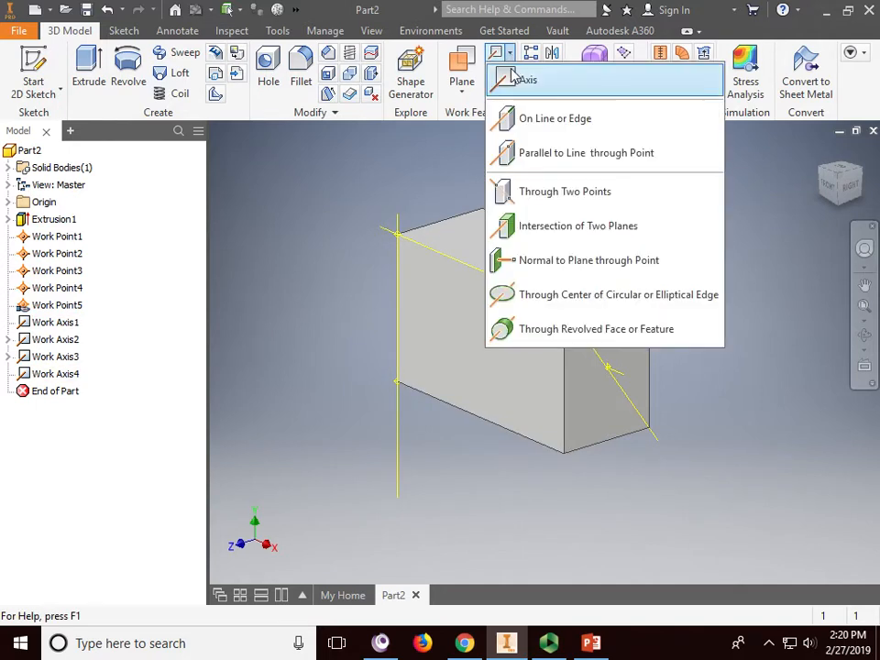
left_click(617, 263)
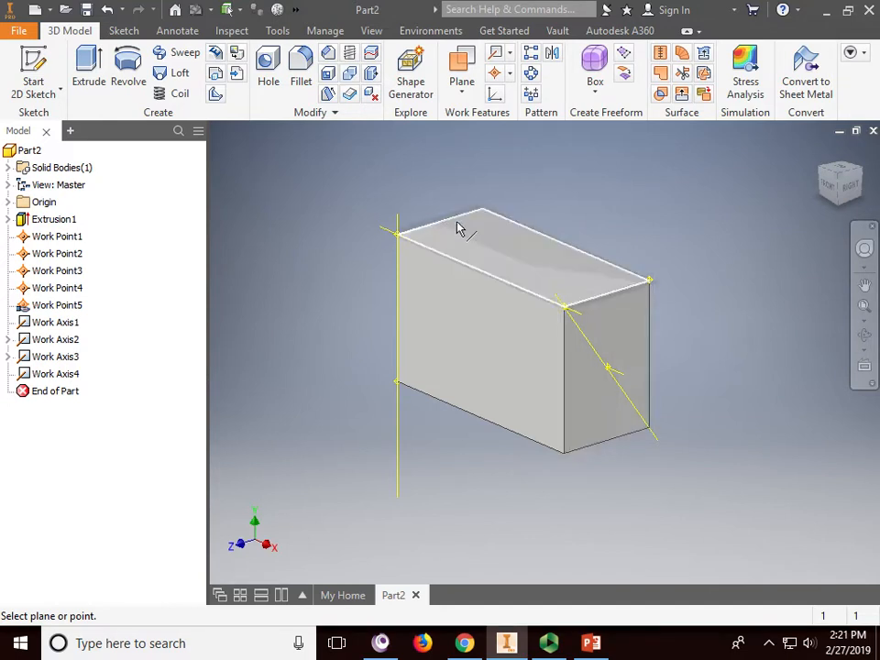
left_click(403, 305)
left_click(650, 283)
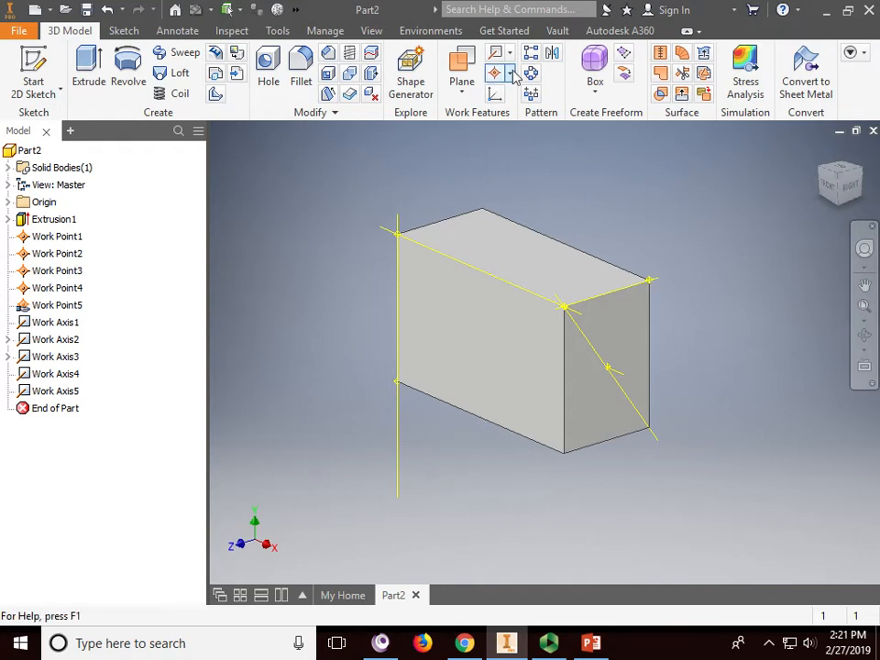
Step: Create a work plane offset outward from the block's front face, entering 2 mm and then pulling it farther out in front
left_click(467, 94)
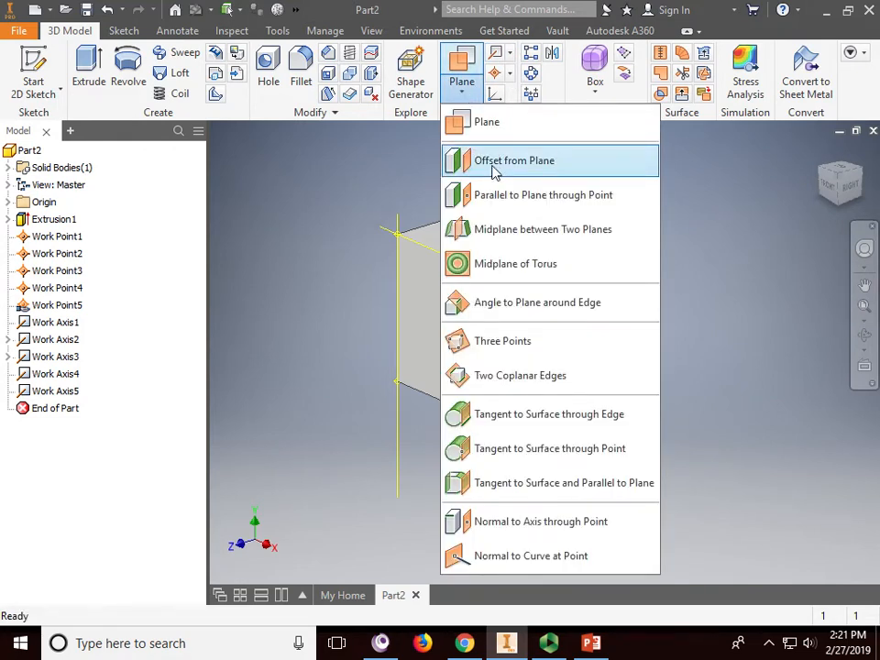
left_click(494, 165)
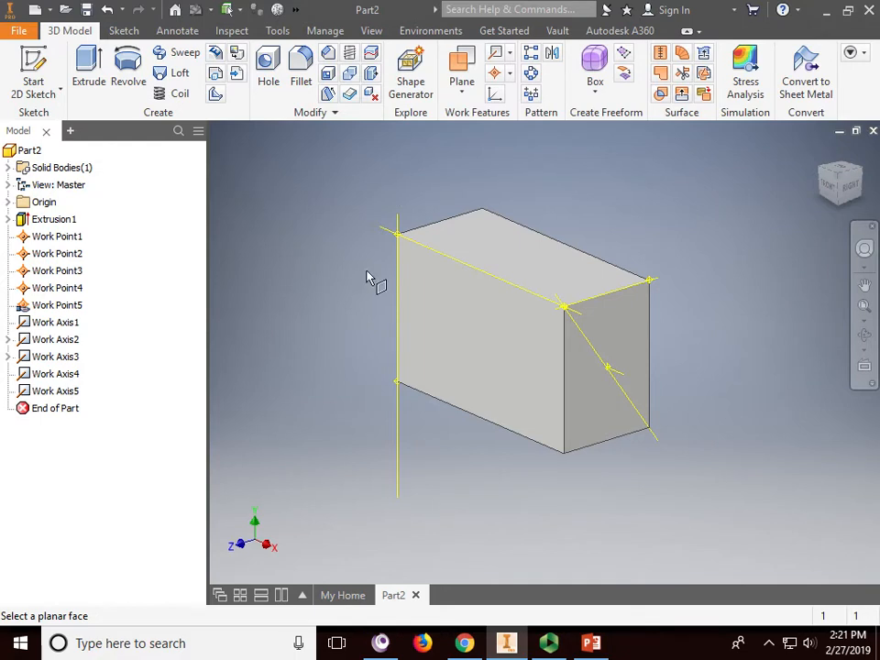
left_click(470, 307)
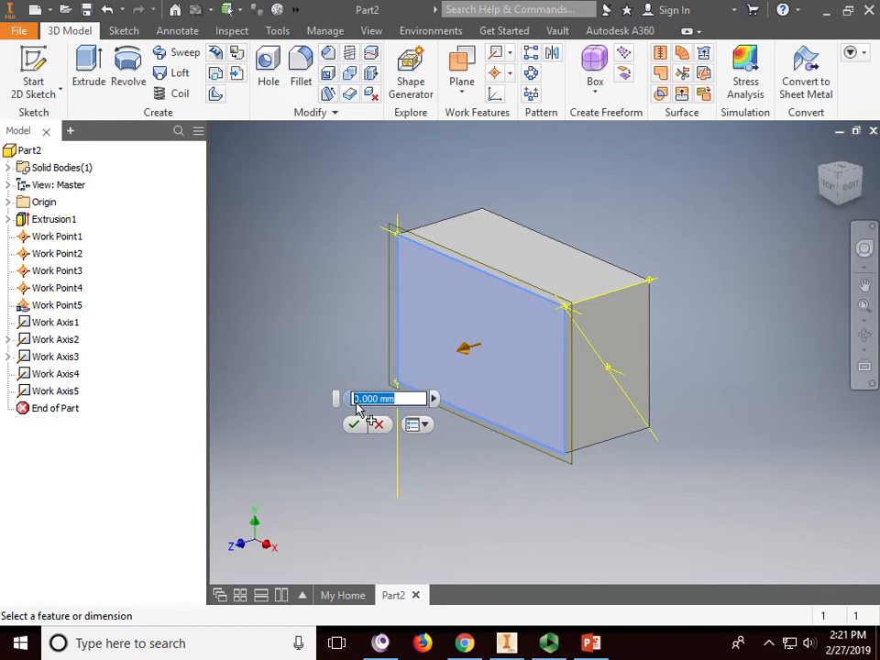
type("2")
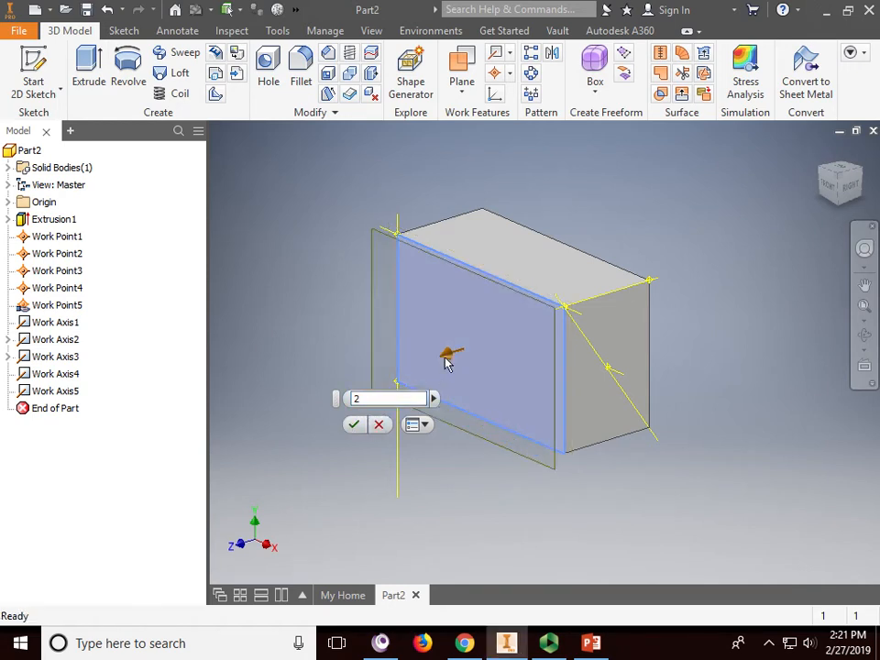
left_click_drag(449, 359, 346, 395)
left_click(261, 469)
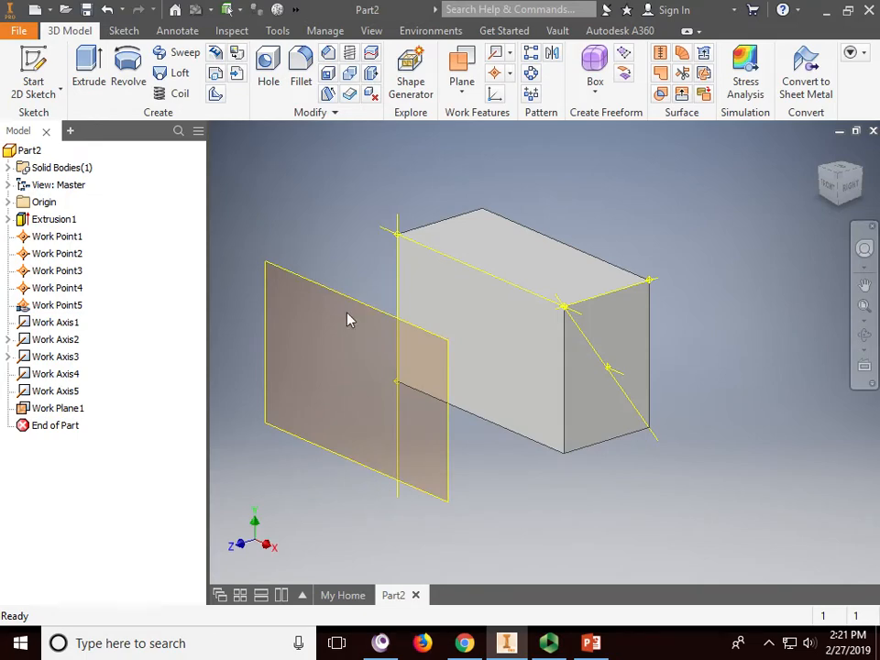
Step: Sketch a circle on the offset work plane, centered on the horizontal axis to the left of the origin, and finish the sketch
key("s")
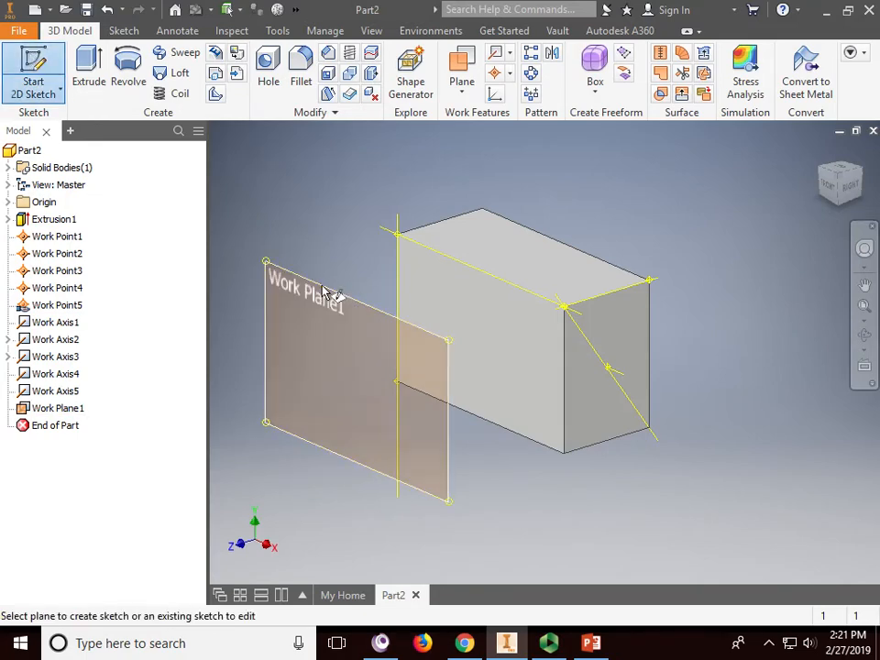
left_click(332, 297)
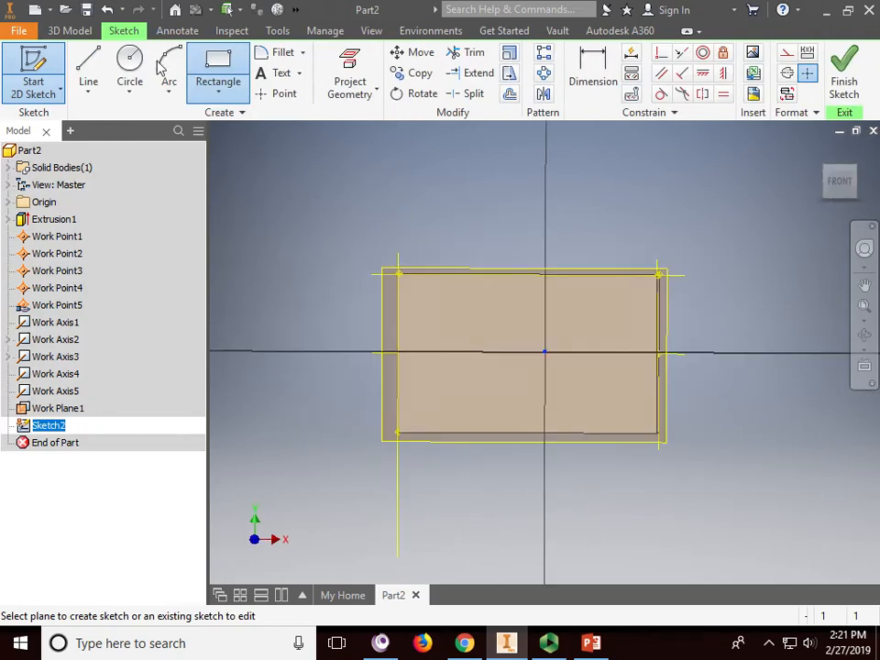
key("c")
left_click(461, 352)
left_click(501, 348)
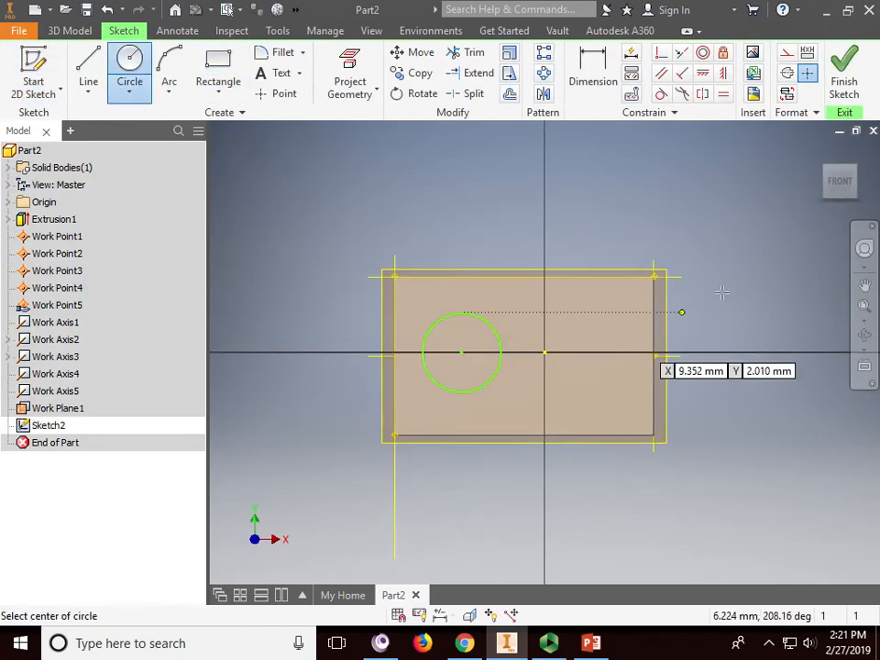
left_click(850, 91)
middle_click_drag(540, 501, 570, 500)
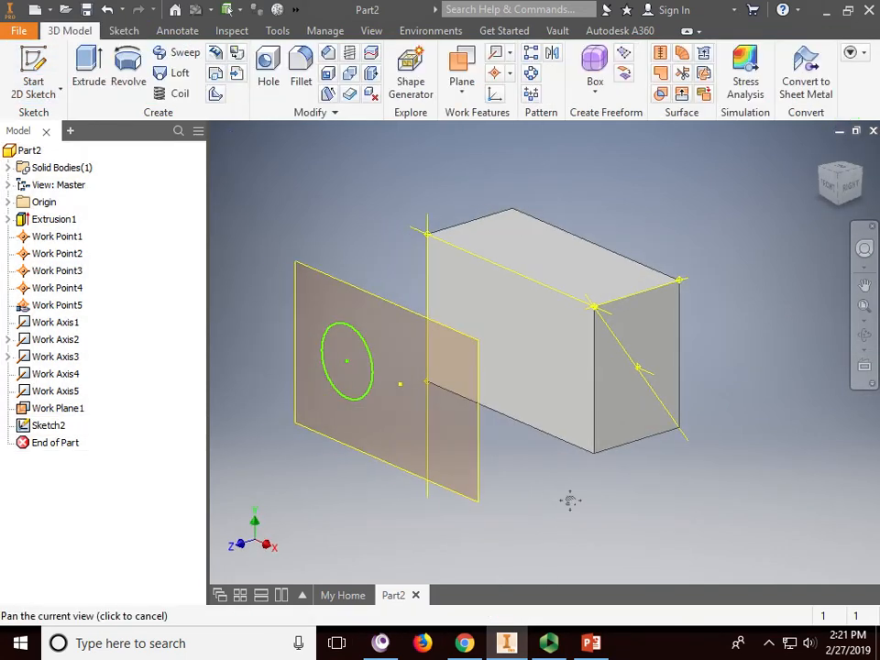
mouse_move(570, 501)
left_mouse_down()
mouse_move(581, 491)
mouse_move(567, 517)
left_mouse_up()
key("Escape")
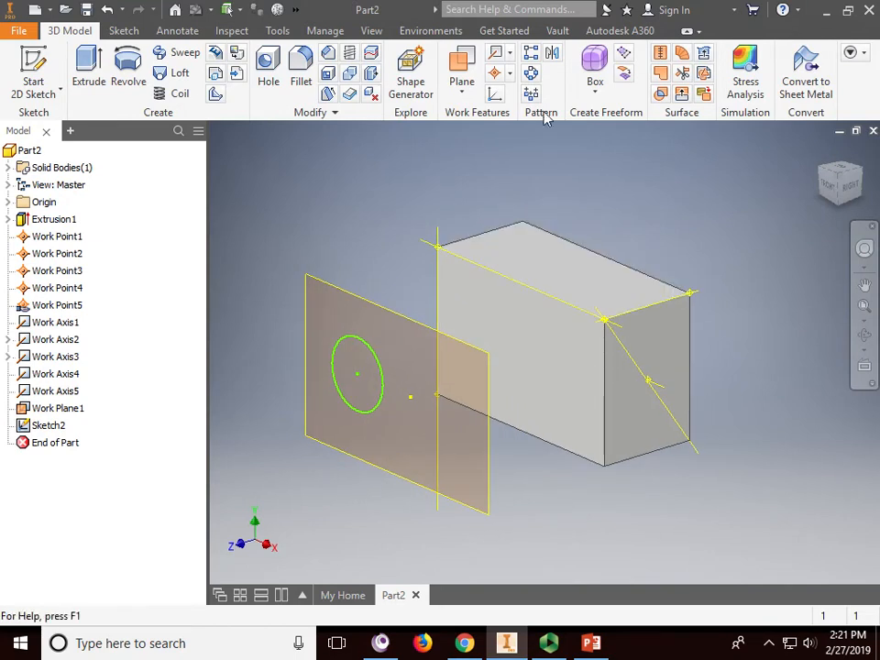
Step: Create a work plane parallel to the block's right face, passing through the sketch's origin point on the offset plane
left_click(462, 92)
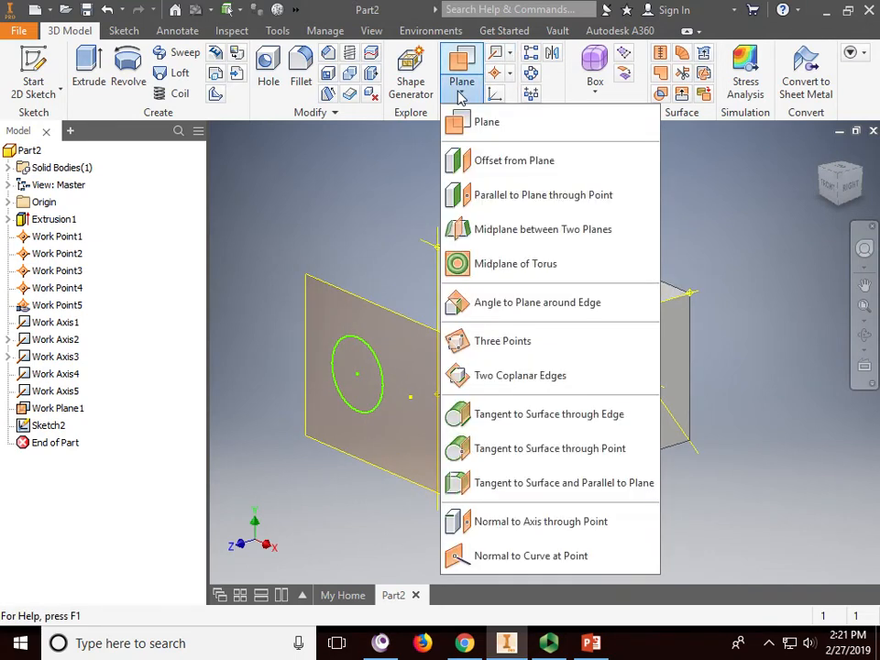
left_click(598, 197)
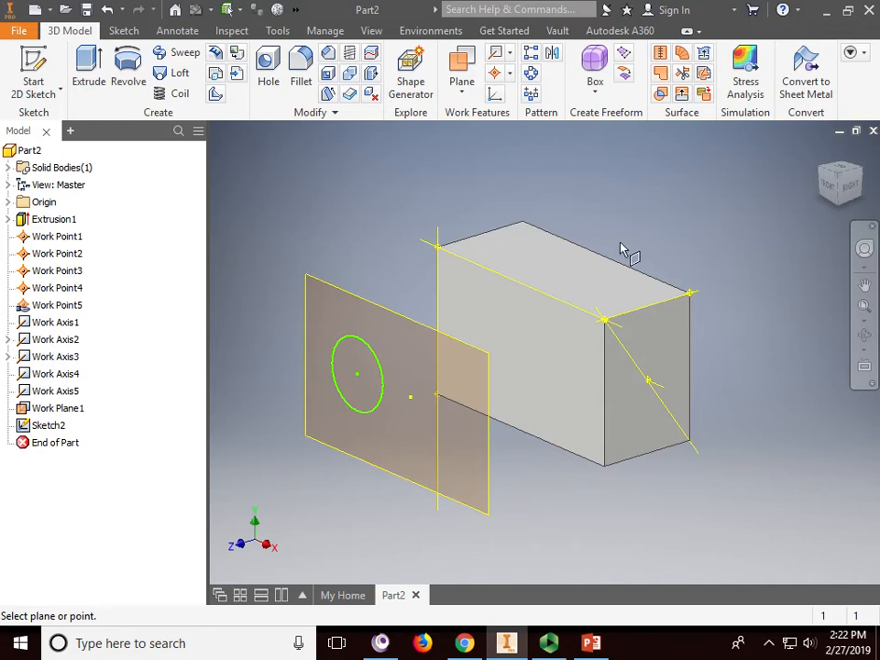
left_click(664, 348)
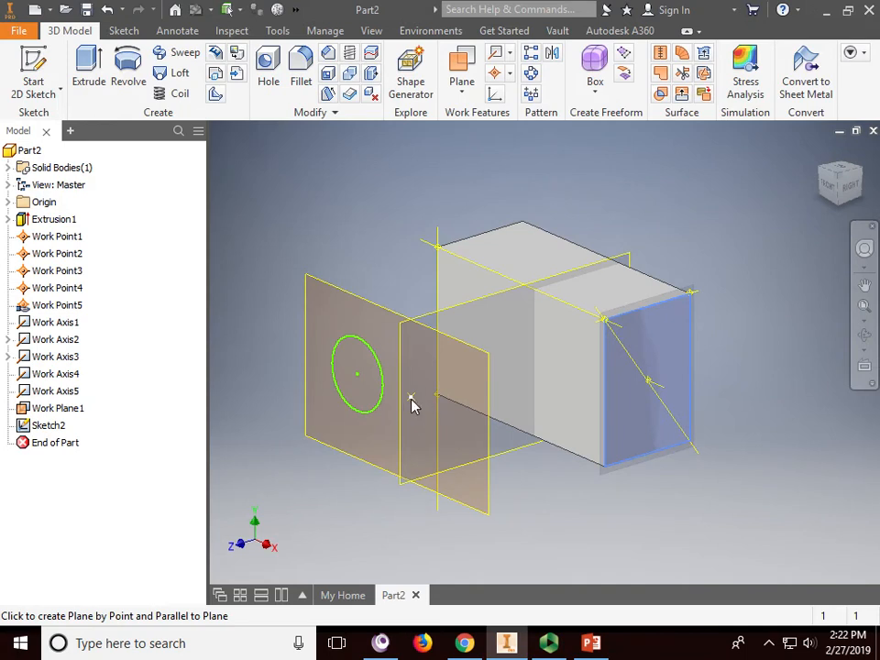
left_click(412, 401)
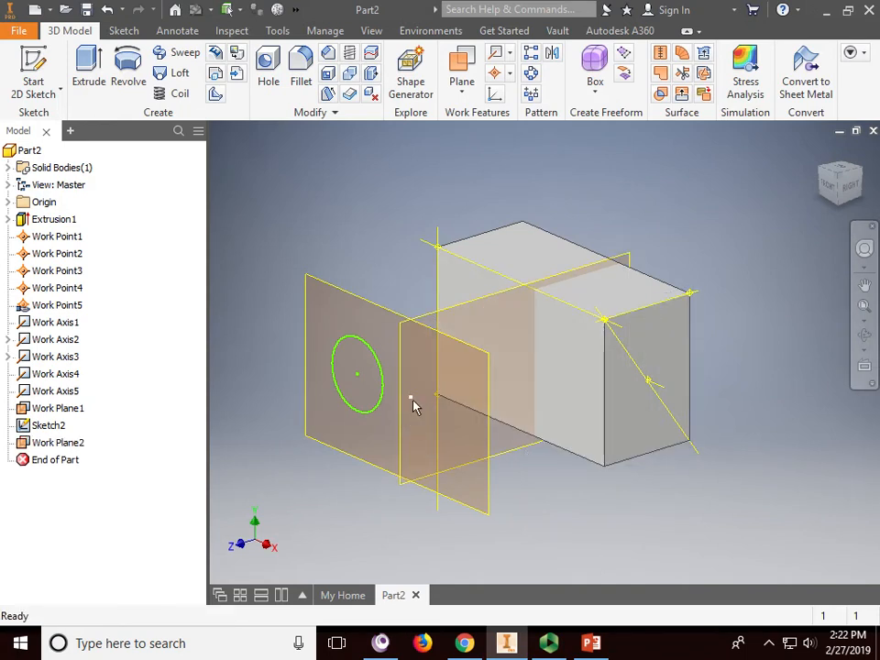
Step: Create a midplane work plane between the block's front and rear faces
left_click(464, 92)
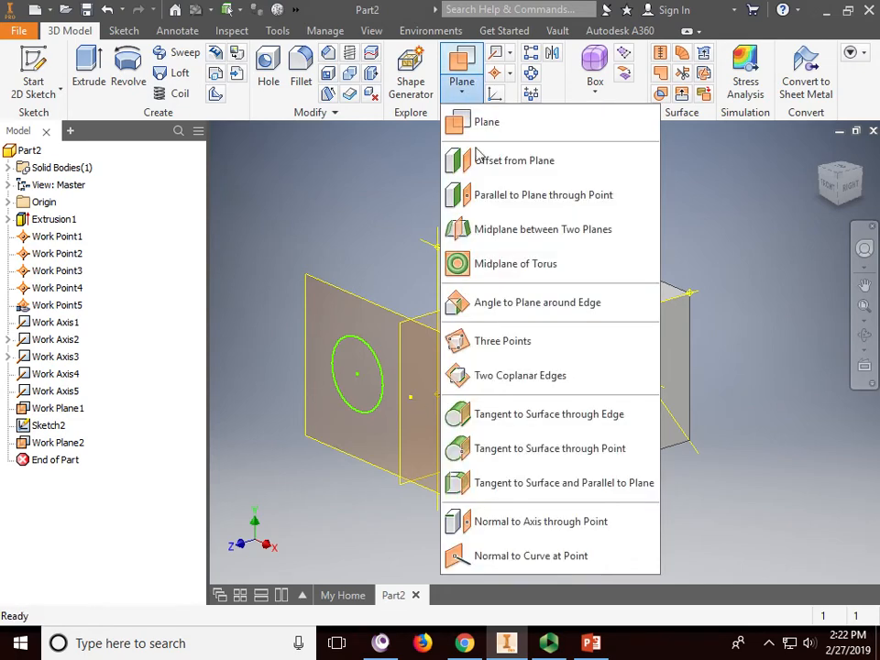
left_click(568, 236)
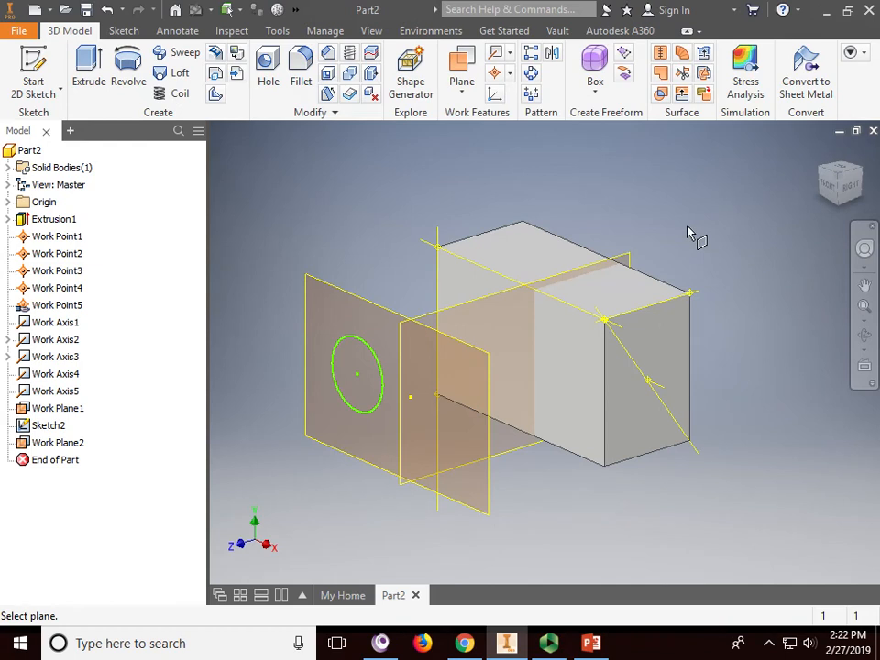
left_click(447, 266)
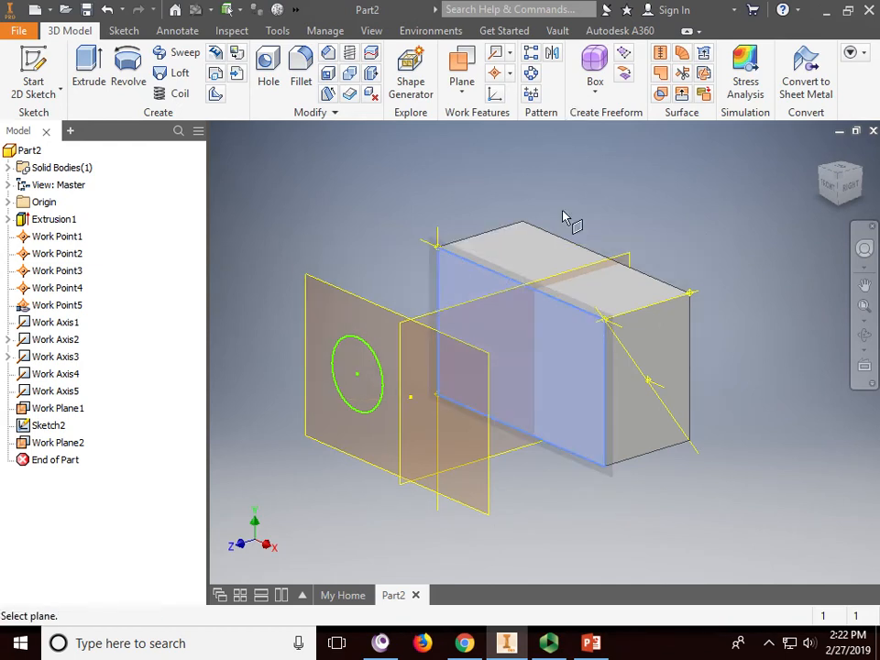
left_click(554, 239)
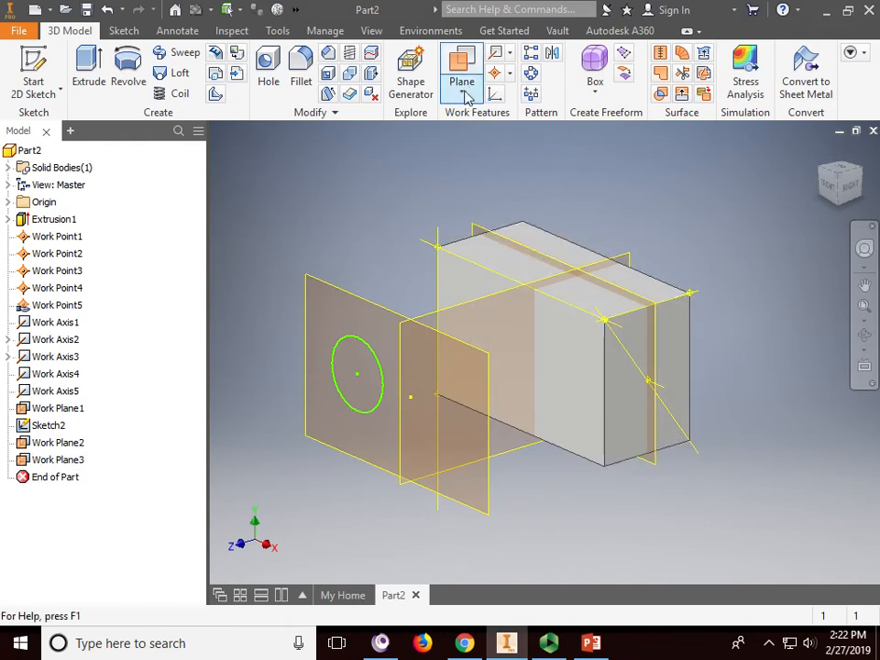
Step: Delete all five work points, five work axes and three work planes from the part, leaving only the extruded block
left_click(55, 323)
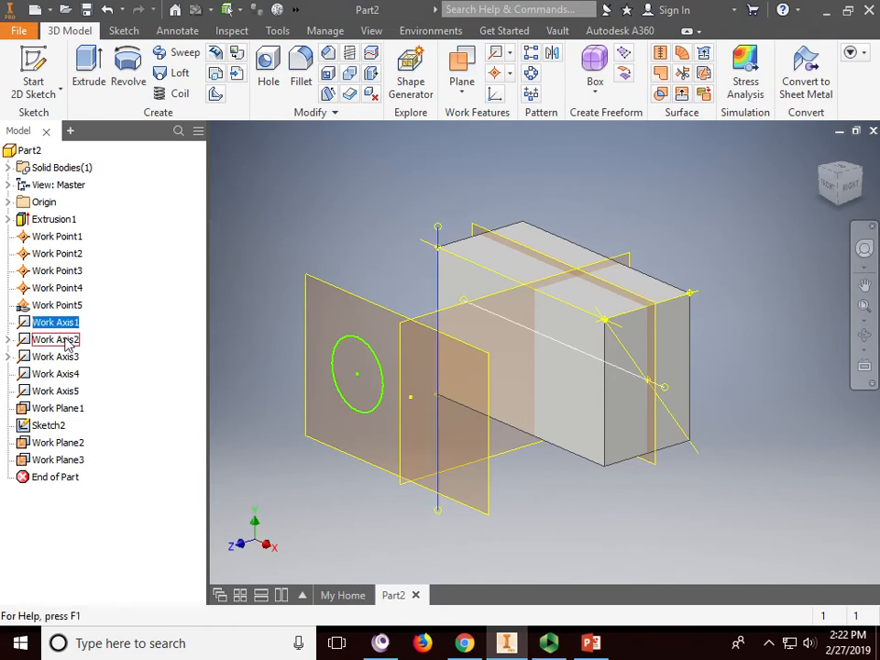
left_click(55, 340, "ctrl")
left_click(55, 357, "ctrl")
left_click(55, 374, "ctrl")
left_click(59, 392, "ctrl")
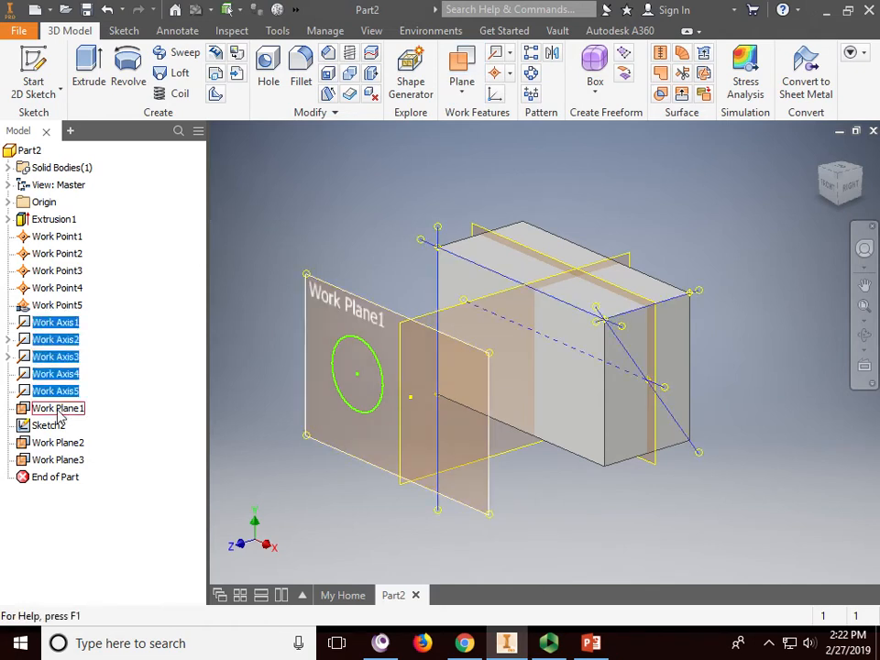
left_click(57, 409, "ctrl")
left_click(57, 459, "ctrl")
left_click(56, 443, "ctrl")
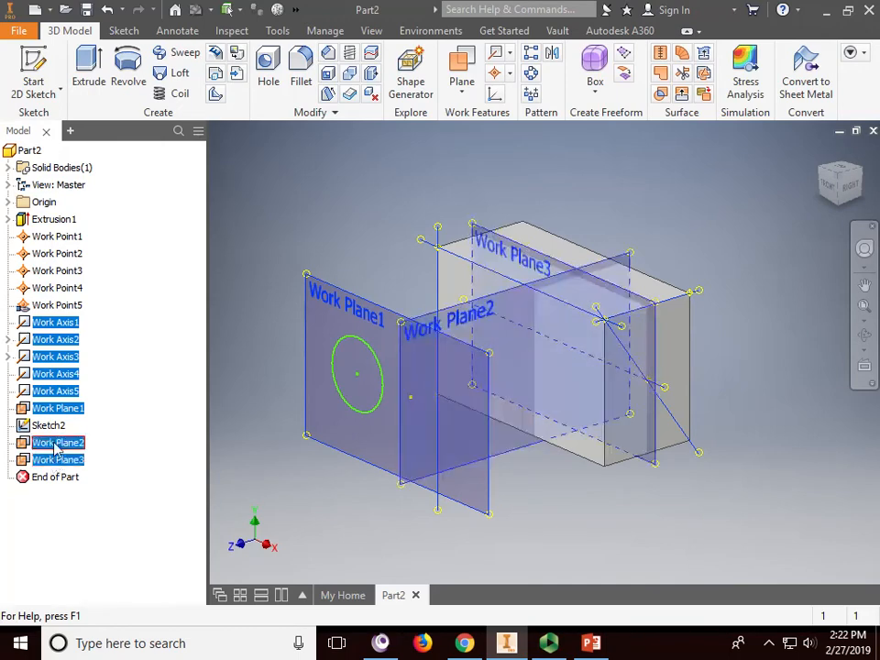
left_click(57, 305, "ctrl")
left_click(57, 288, "ctrl")
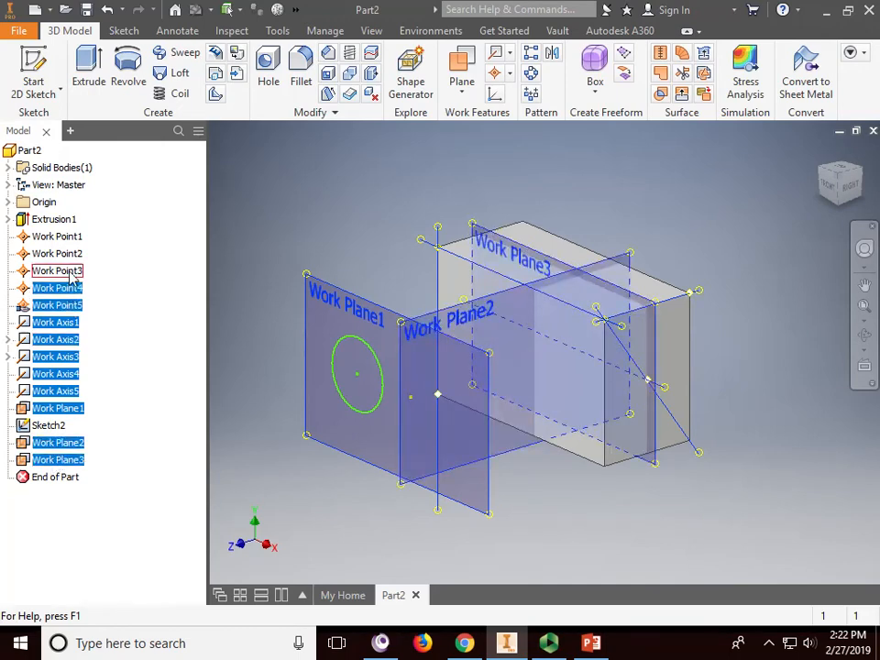
left_click(57, 271, "ctrl")
left_click(57, 254, "ctrl")
left_click(57, 237, "ctrl")
right_click(71, 245)
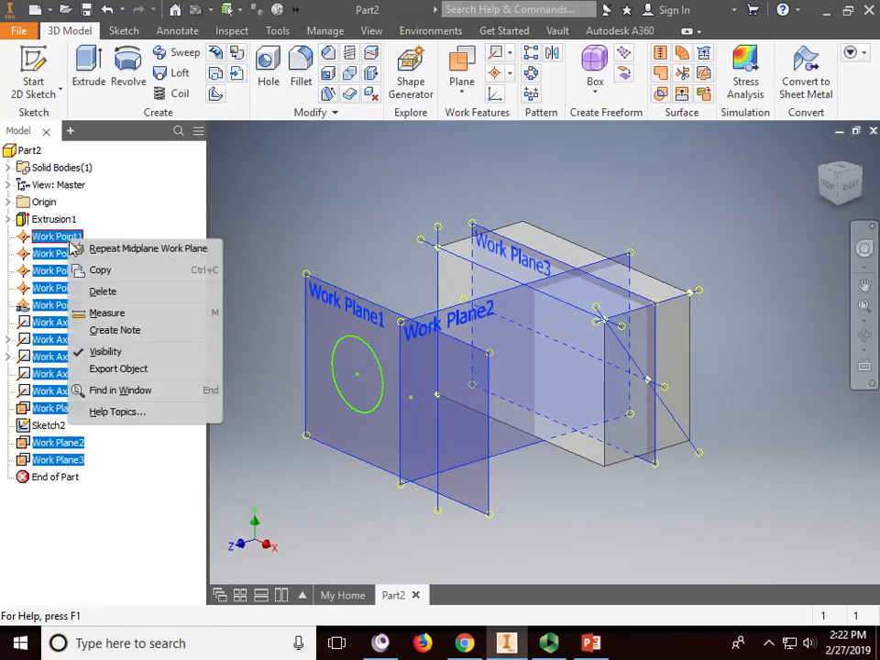
left_click(112, 291)
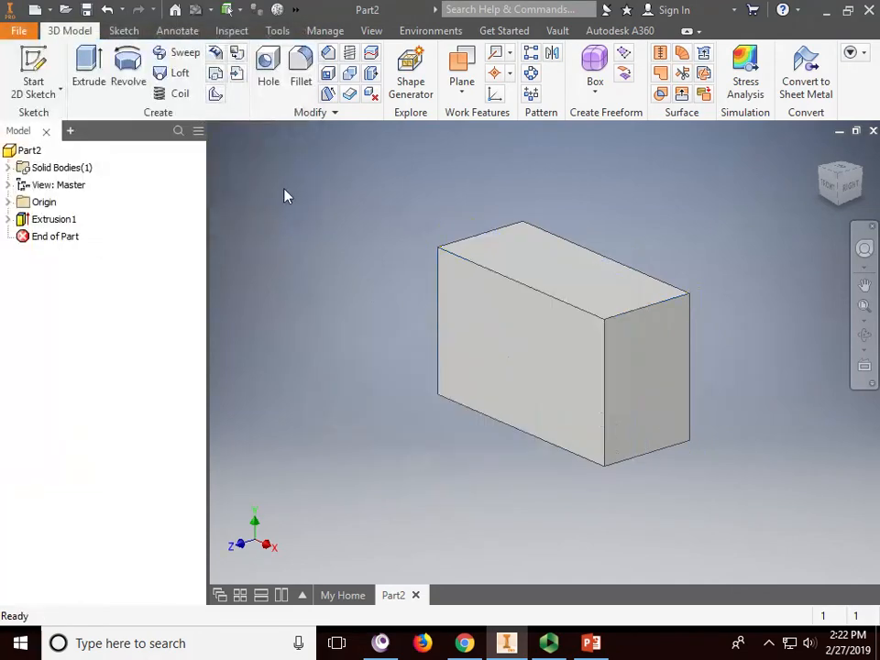
Step: Create a work plane at 45 degrees to the block's right face, around that face's top edge
left_click(471, 92)
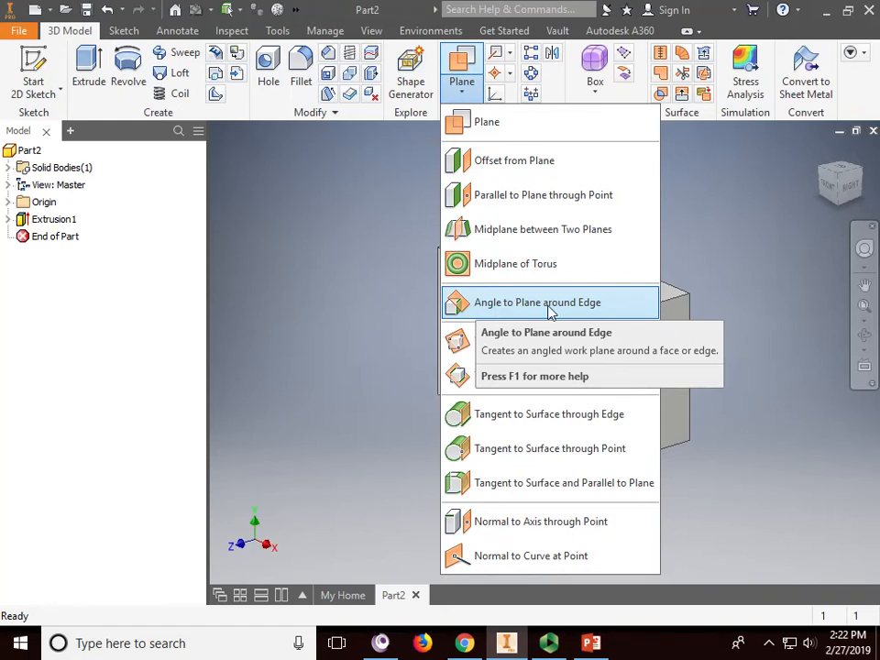
left_click(594, 310)
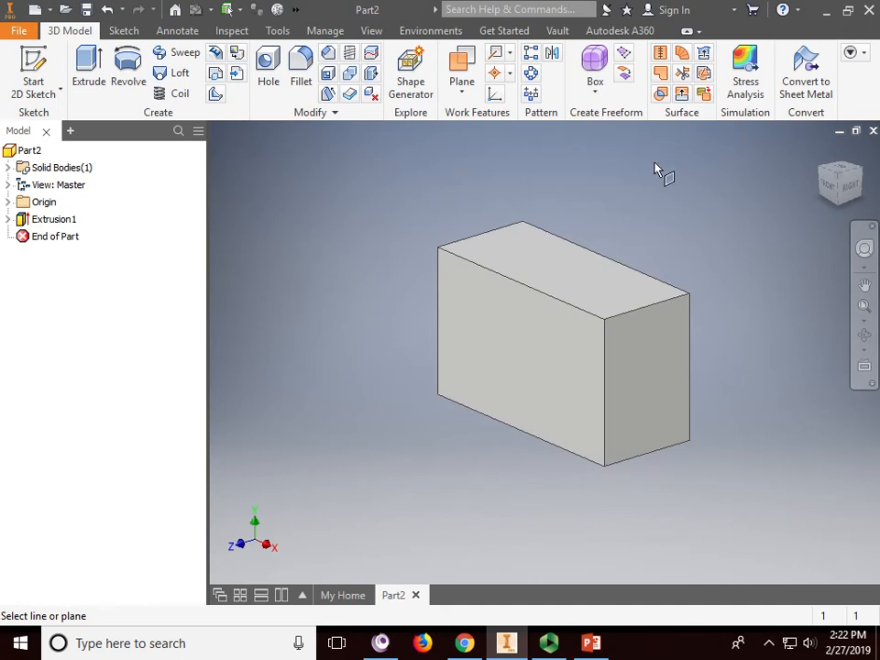
left_click(648, 305)
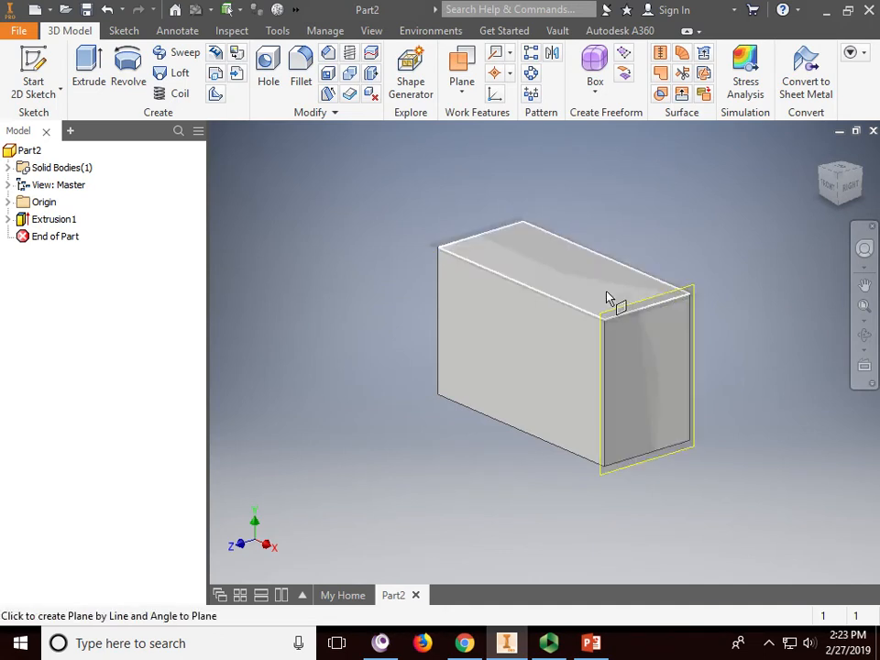
left_click(629, 335)
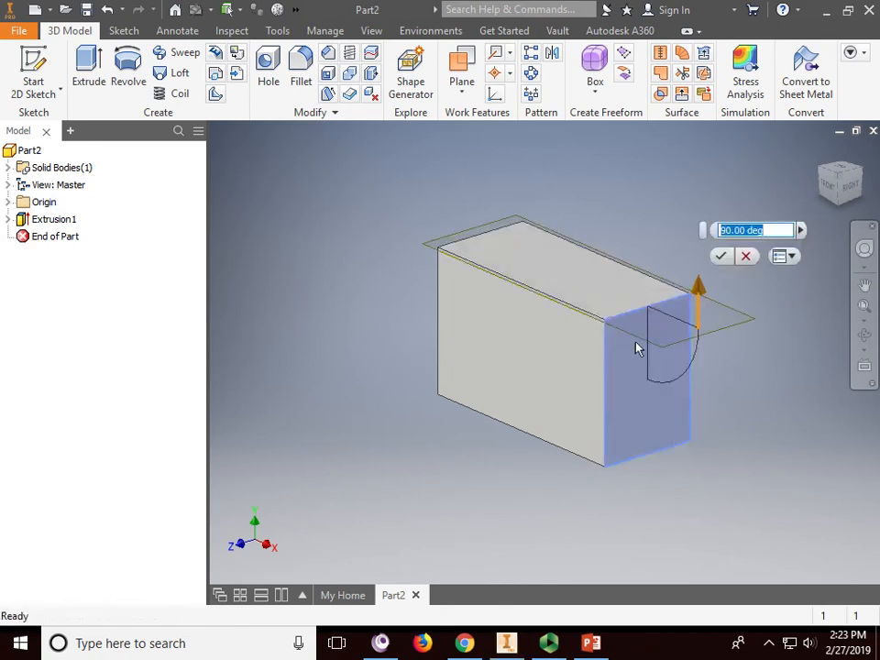
type("45")
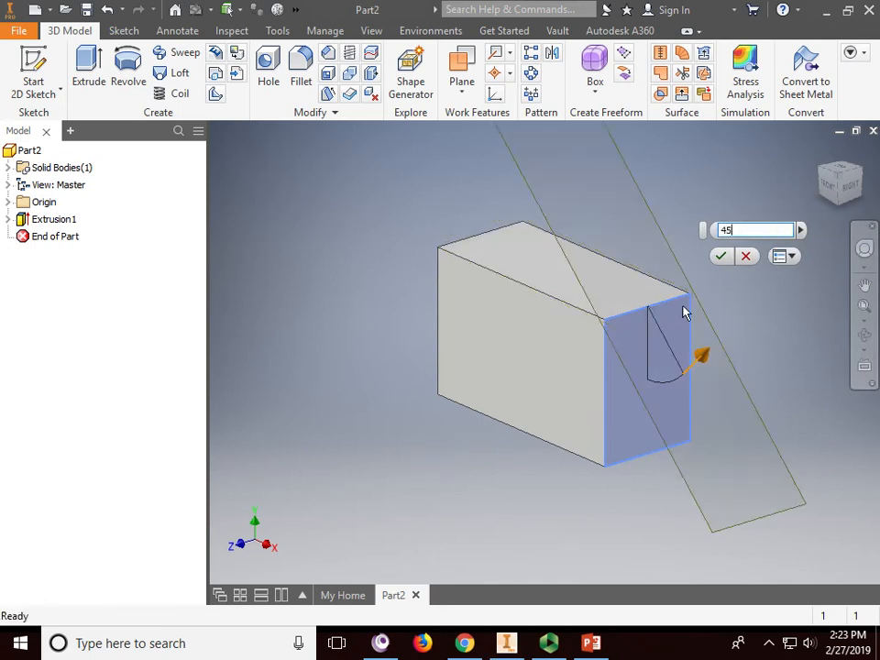
left_click(720, 256)
Step: Create a three-point work plane through the front face's upper-left corner and the two bottom corners of the block's right face
middle_click_drag(743, 418, 691, 418)
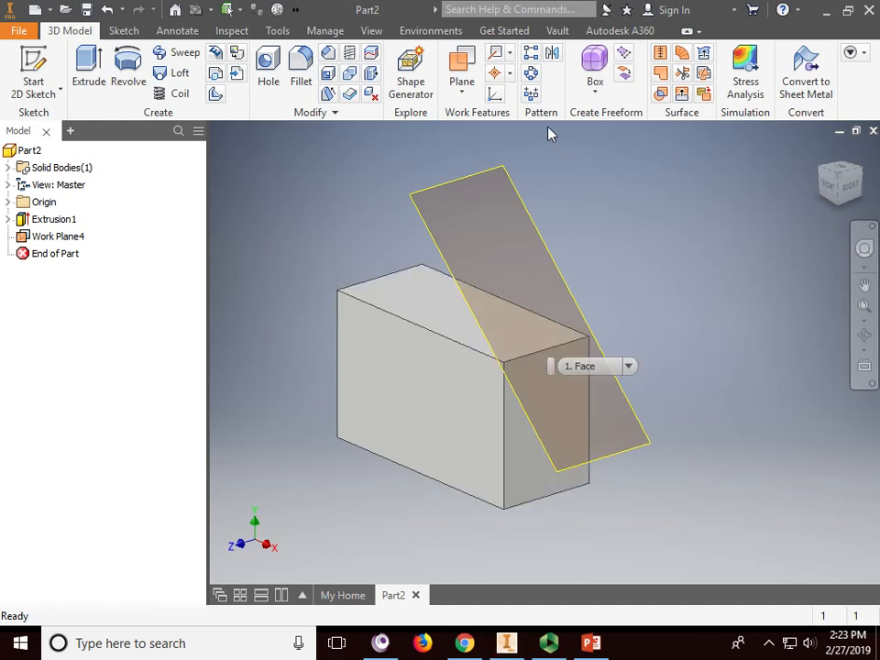
left_click(470, 95)
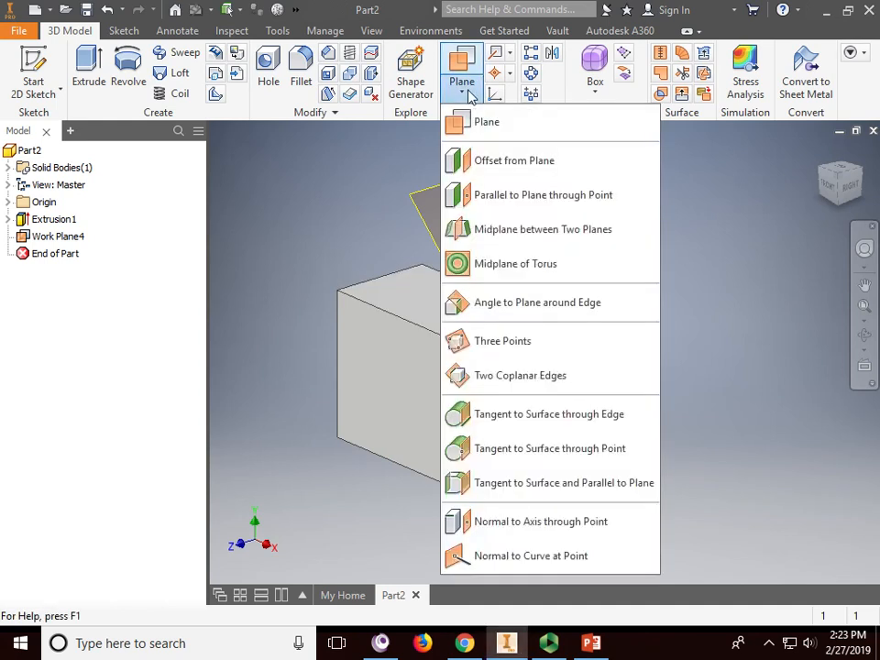
left_click(529, 343)
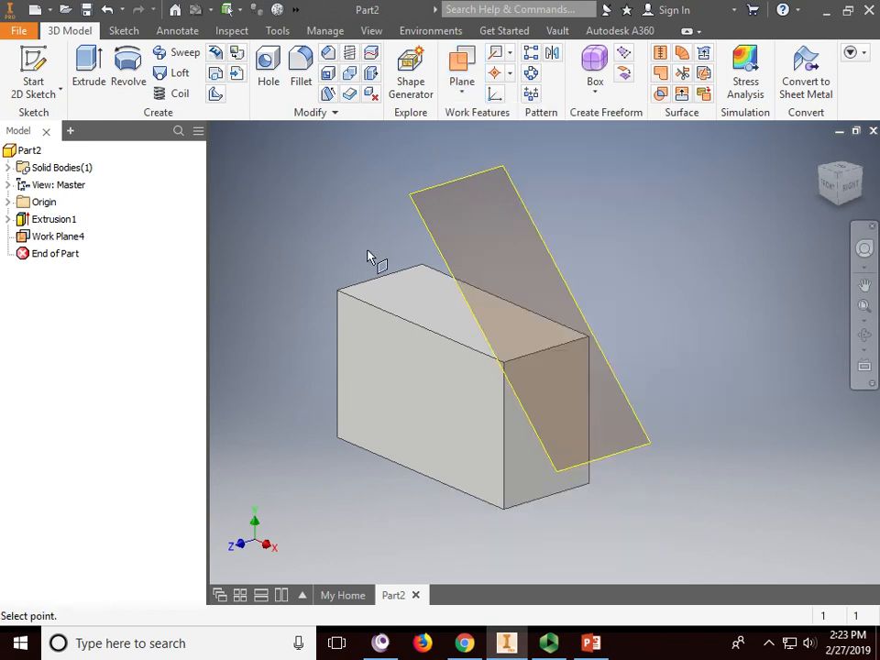
left_click(337, 291)
left_click(503, 510)
left_click(589, 486)
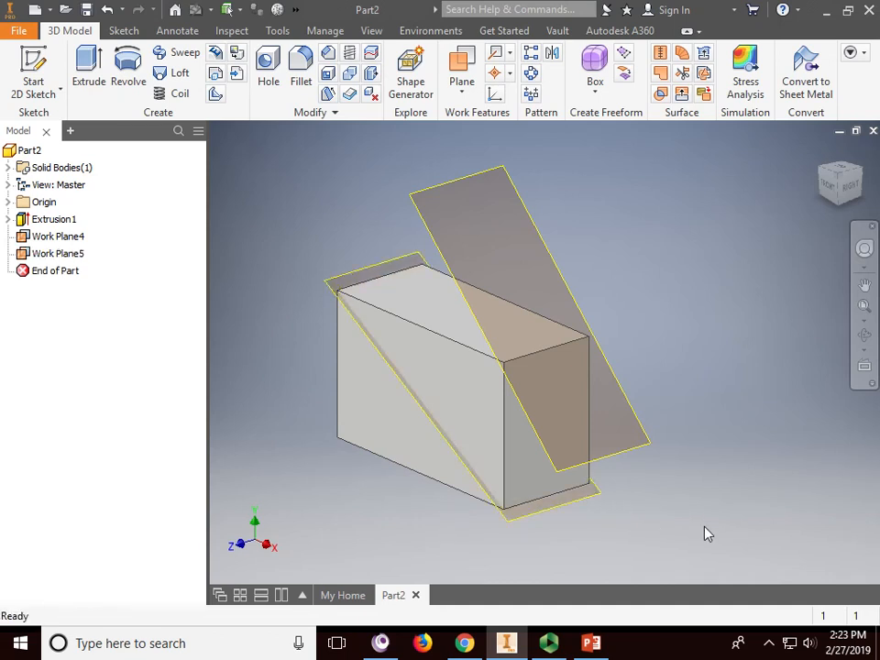
left_click(464, 92)
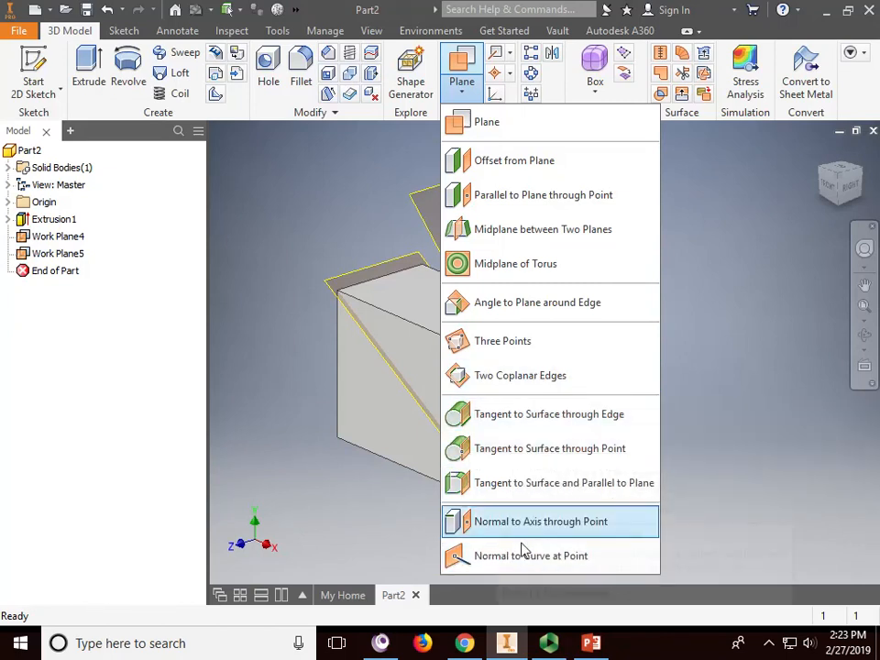
left_click(718, 314)
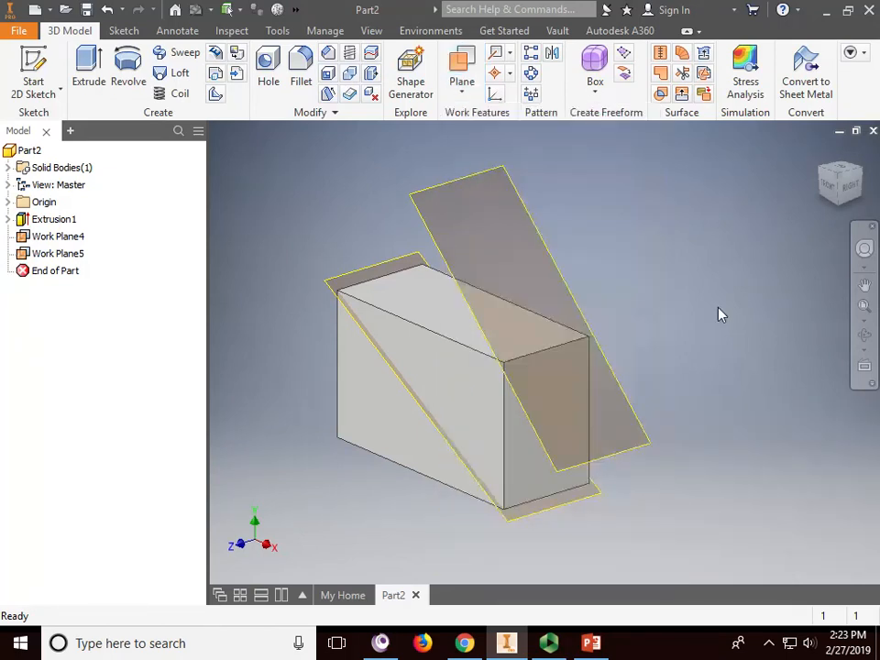